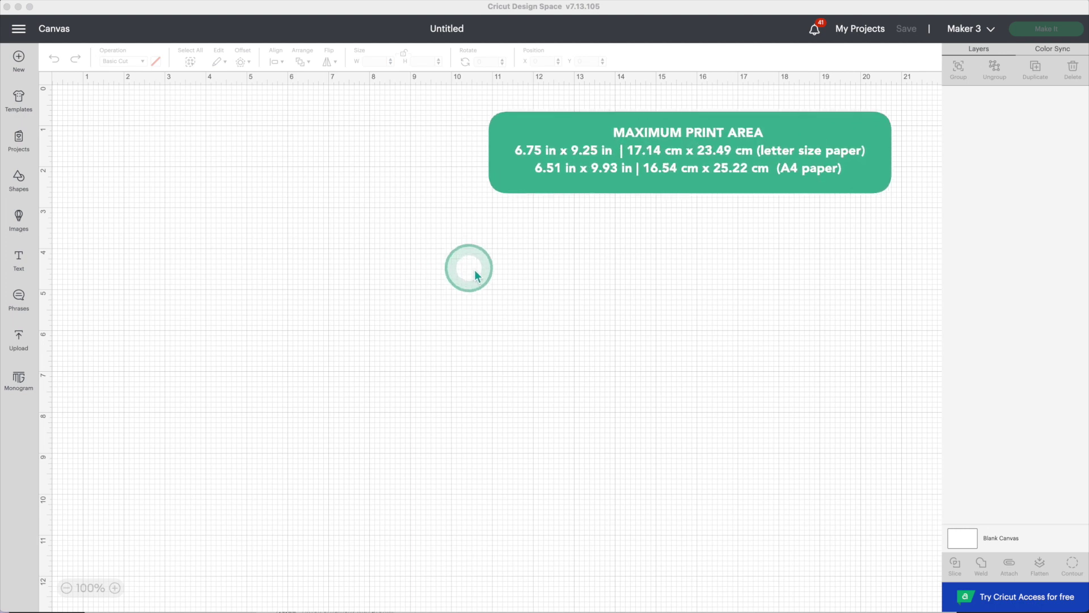
Scroll around the canvas and briefly open and close the main navigation menu
scroll(457, 150, "left", 1)
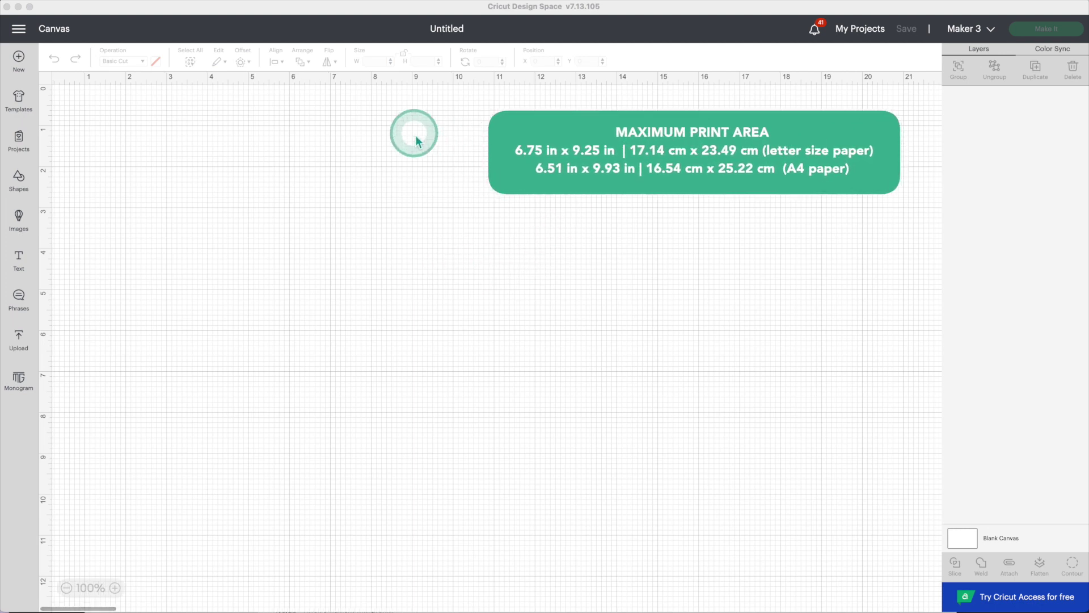
scroll(416, 138, "down", 1)
scroll(355, 148, "down", 1)
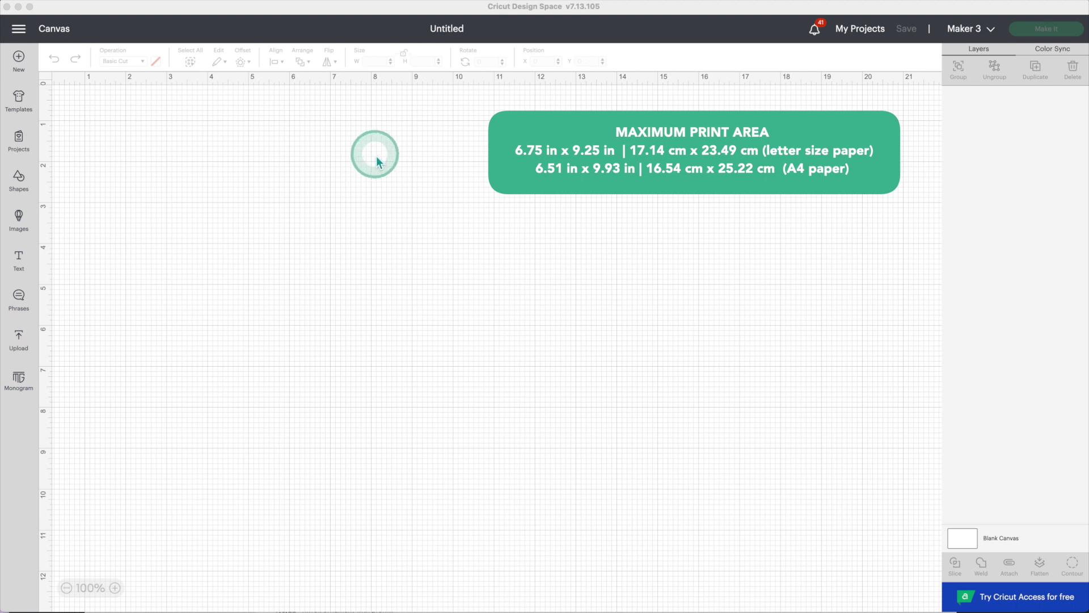
scroll(378, 150, "down", 1)
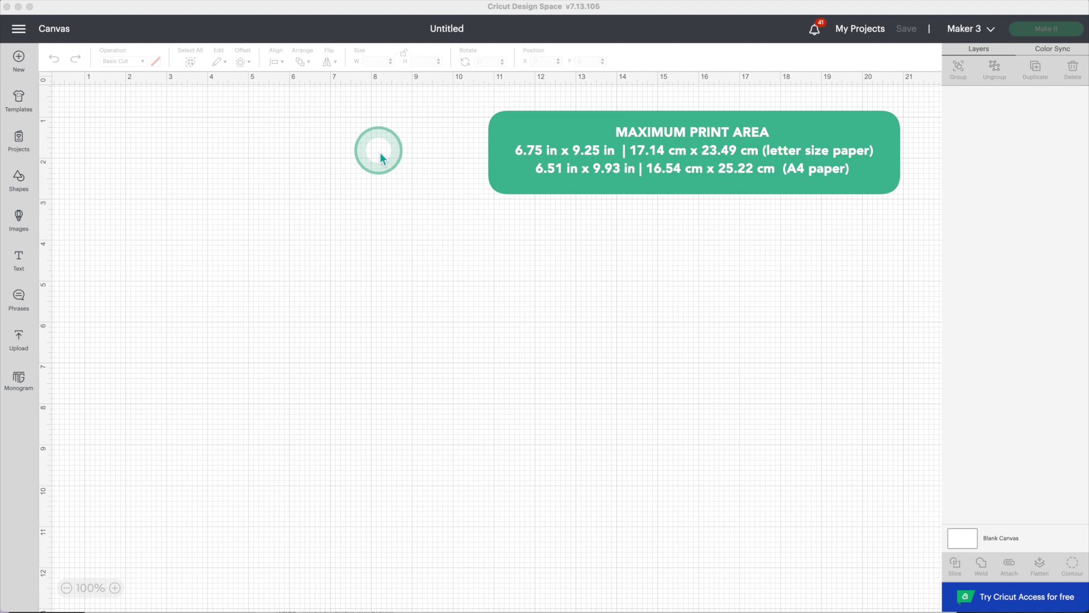
scroll(386, 149, "up", 1)
scroll(378, 151, "down", 1)
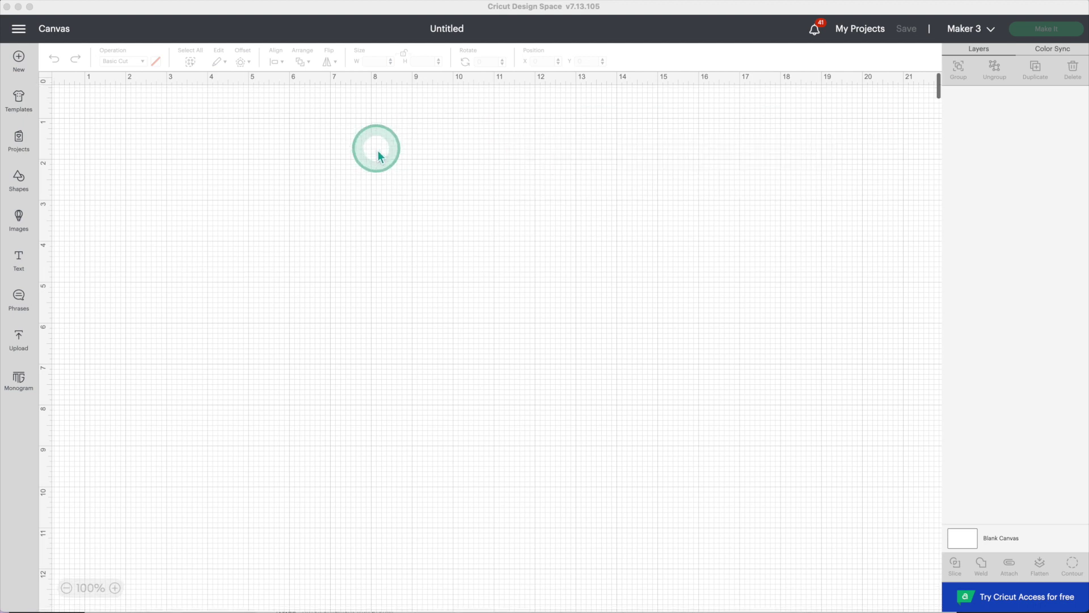
scroll(381, 152, "down", 1)
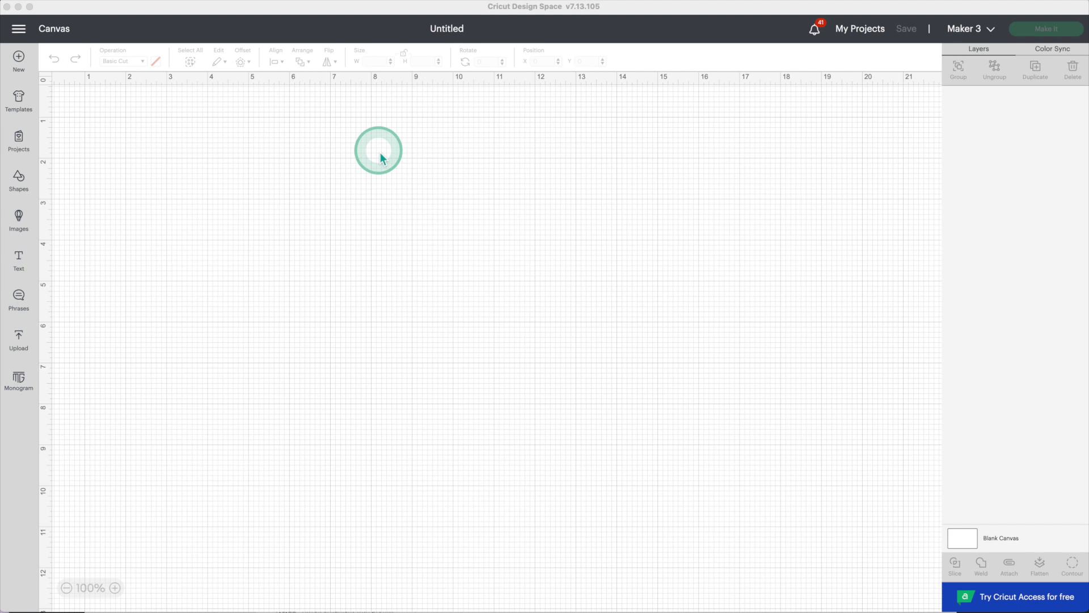
left_click(19, 29)
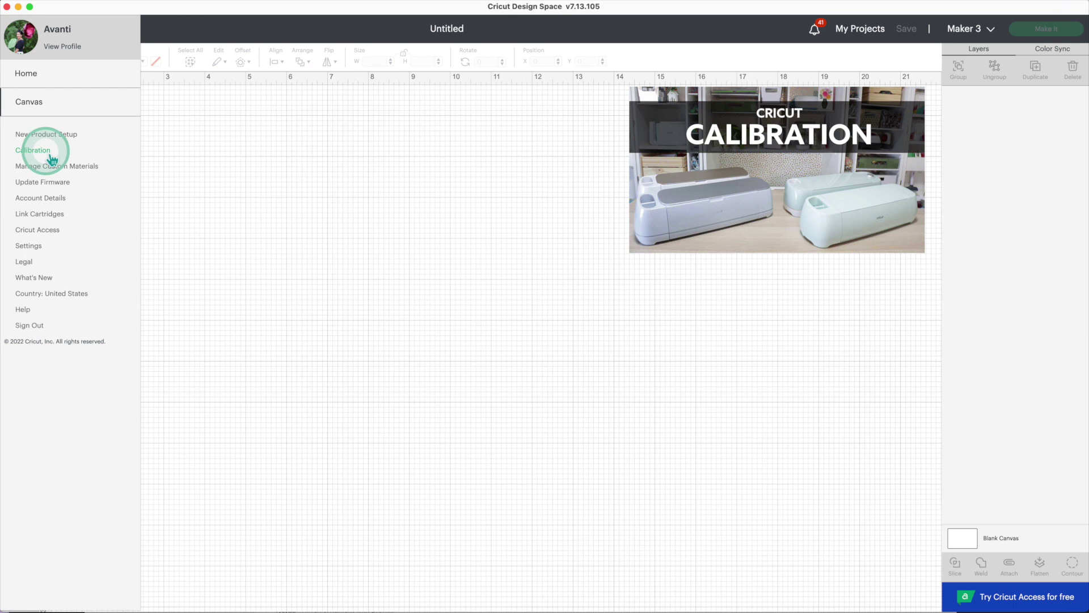
left_click(52, 158)
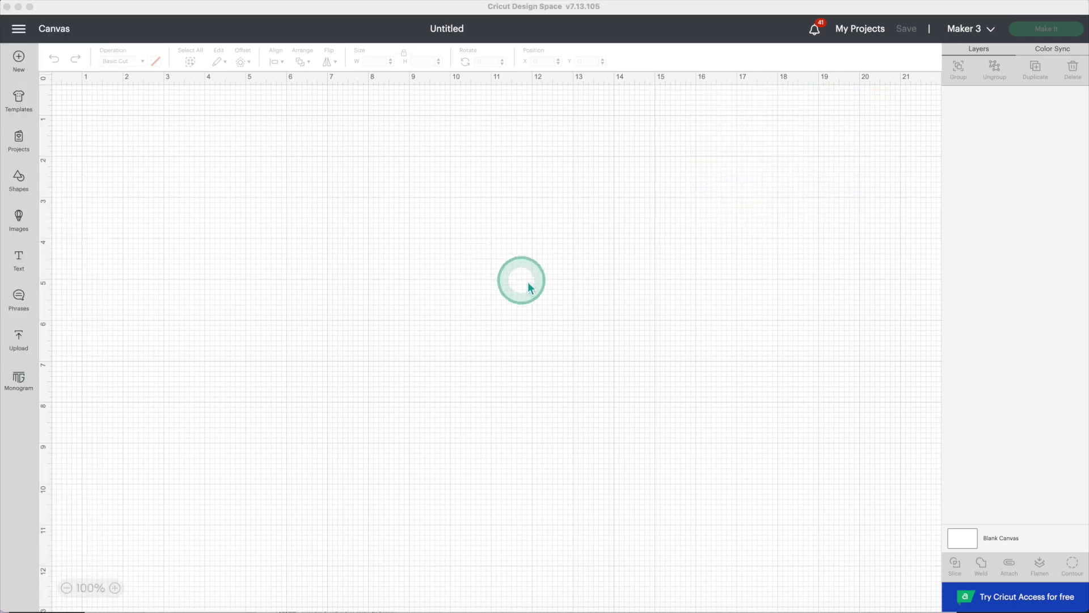
Show the Load Type settings' Print Then Cut page size options, currently Letter 8.5 x 11 in
left_click(18, 34)
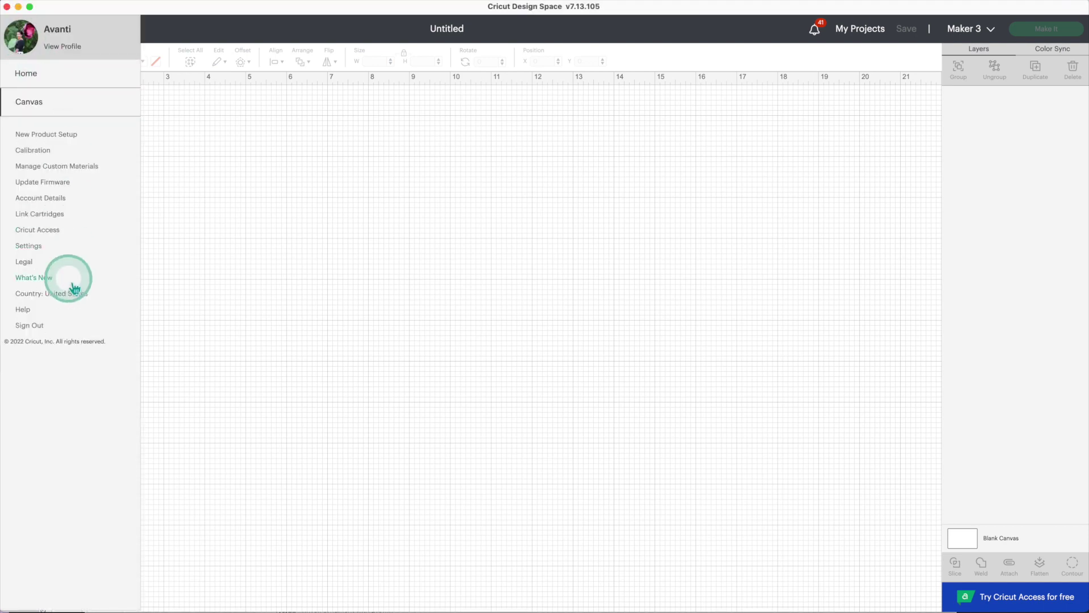
left_click(37, 252)
left_click(560, 102)
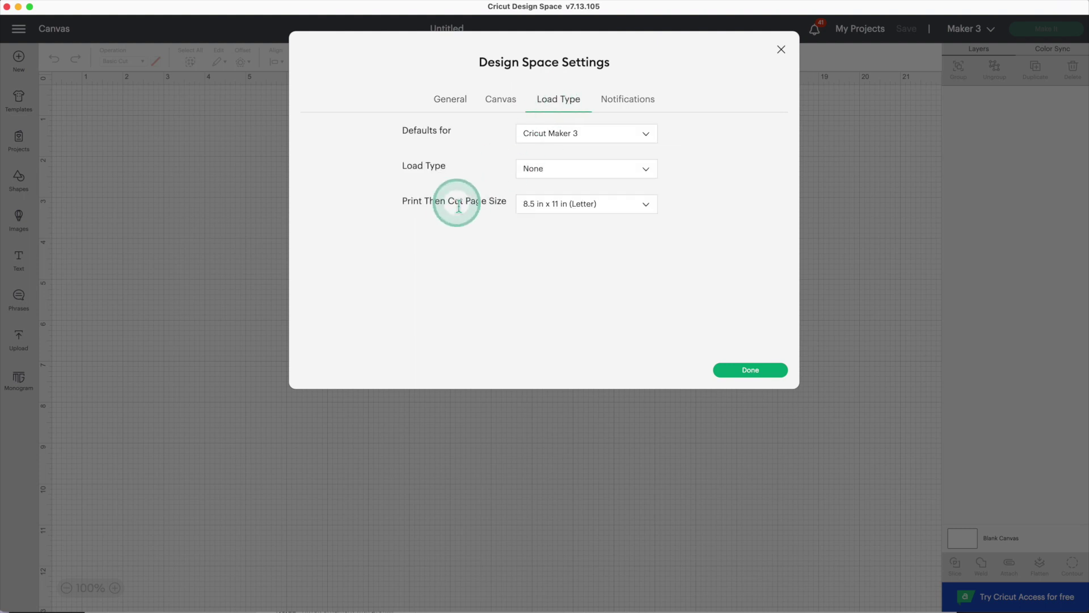
left_click(570, 205)
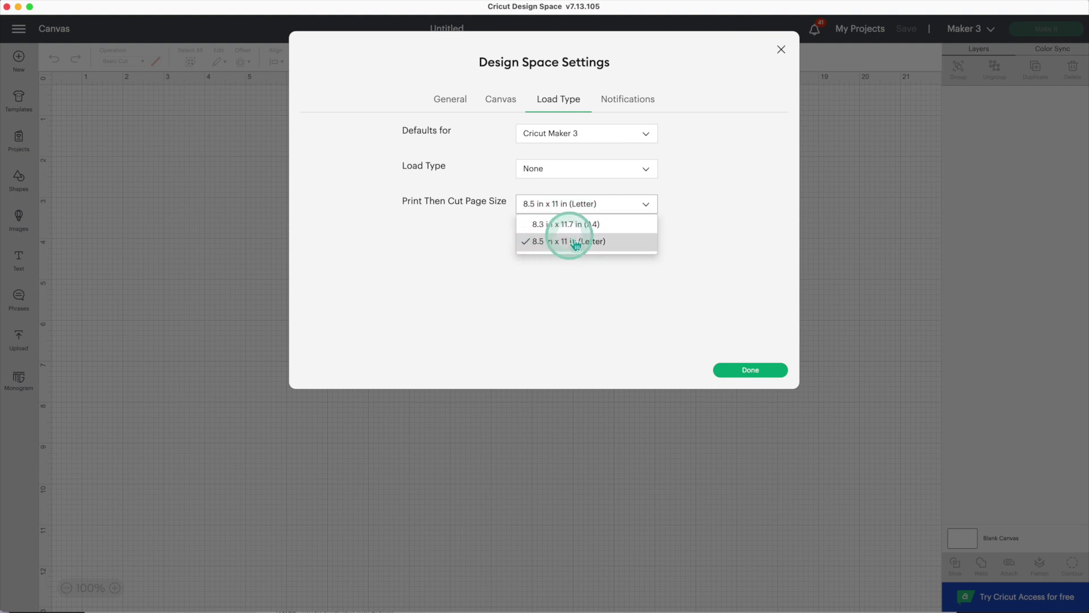
Close Settings and add a square sized 6.75 x 9.25 in to the canvas
left_click(782, 50)
left_click(19, 180)
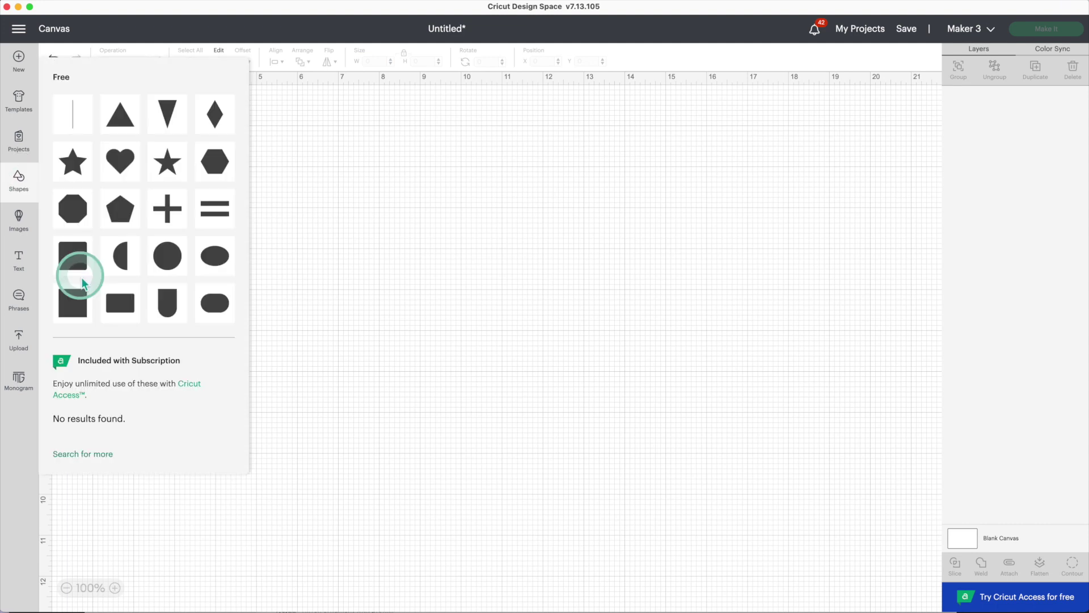
left_click(79, 305)
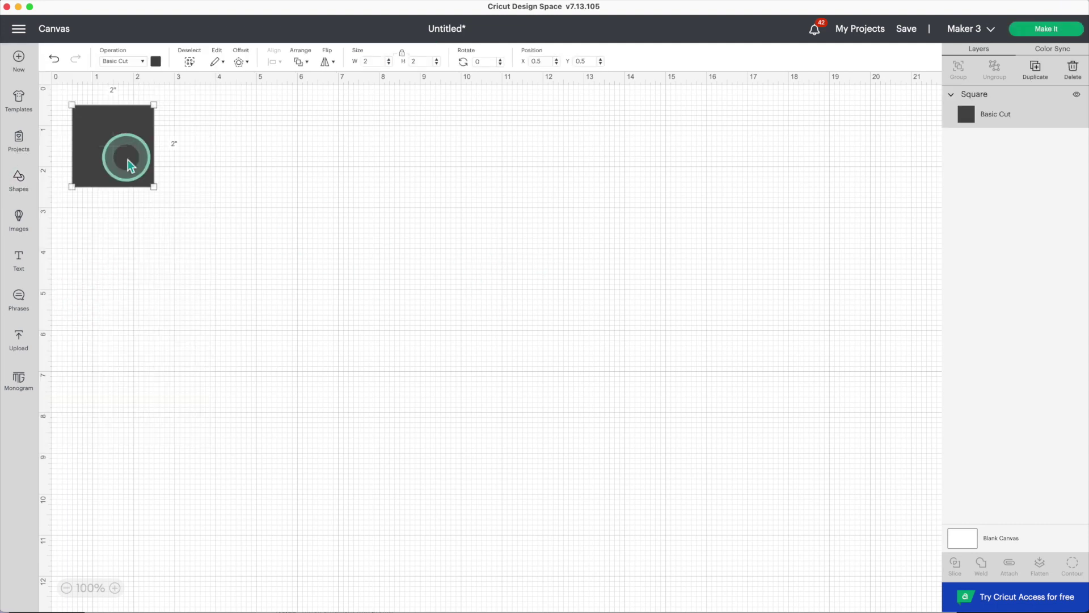
left_click_drag(131, 166, 286, 227)
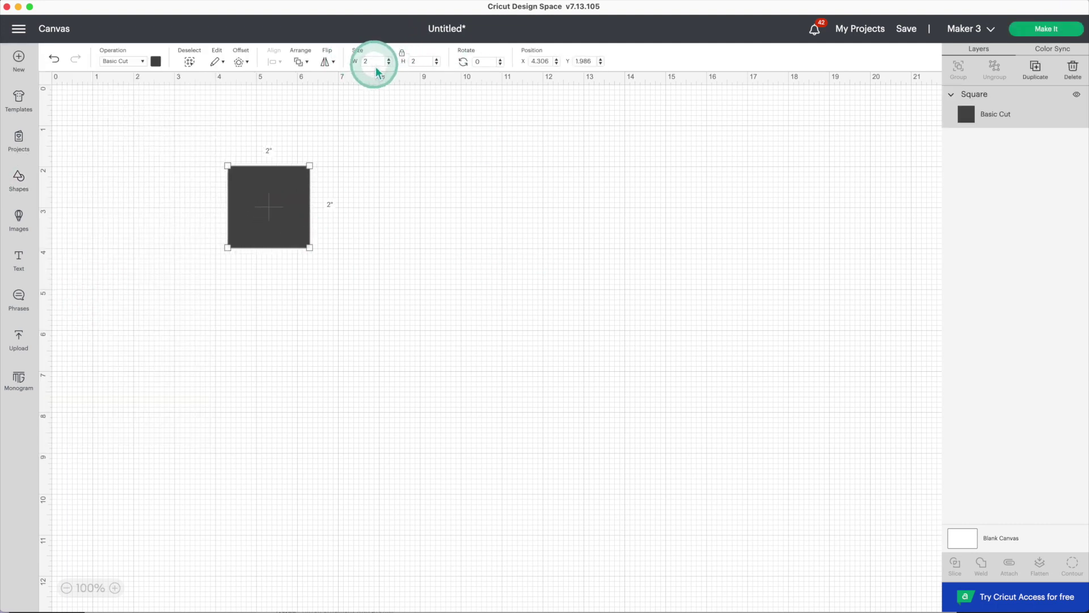
double_click(354, 61)
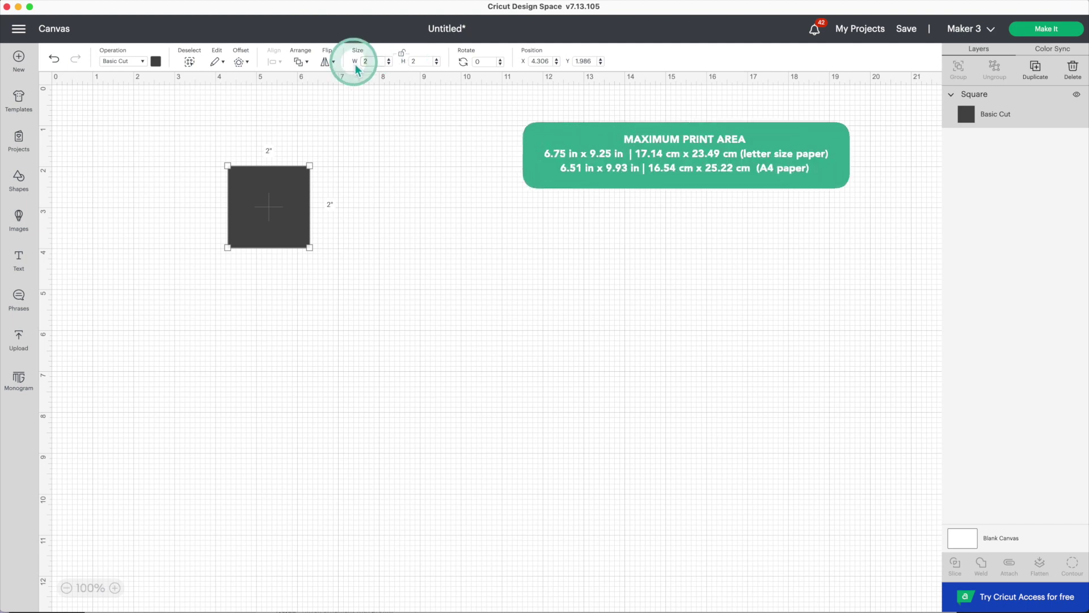
type("6.75")
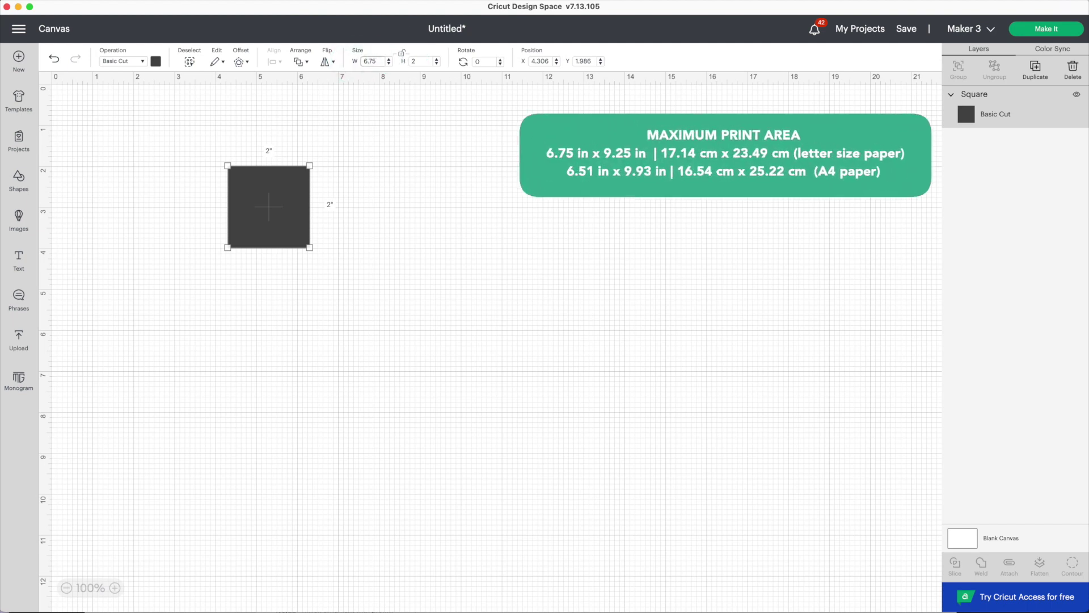
left_click(403, 65)
type("9.2")
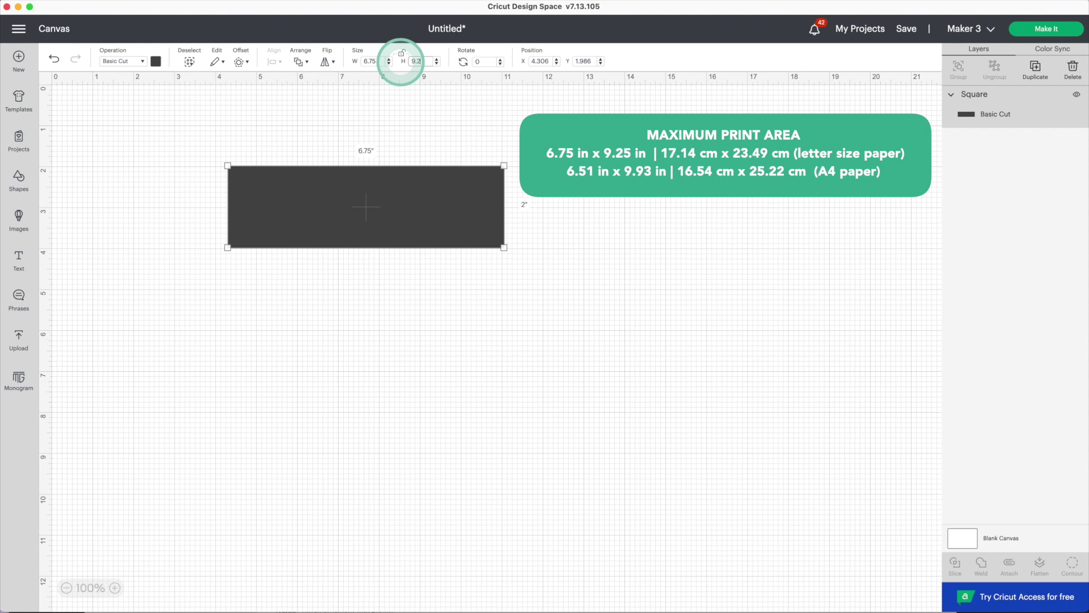
type("5")
key("Return")
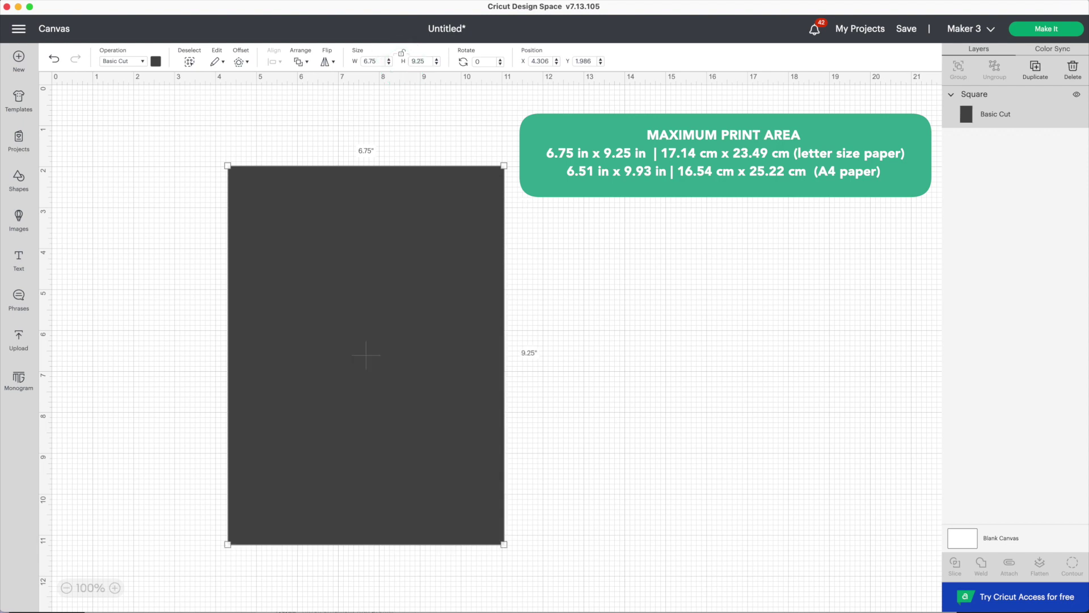
Switch the rectangle's operation to Guide and select the blank canvas
left_click(141, 69)
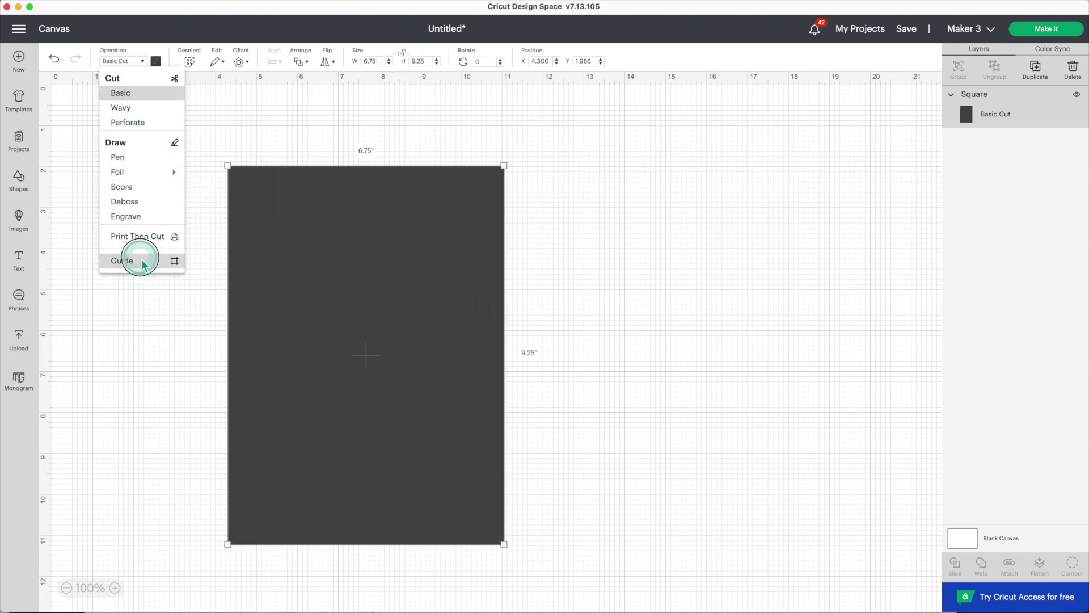
left_click(142, 262)
left_click(678, 234)
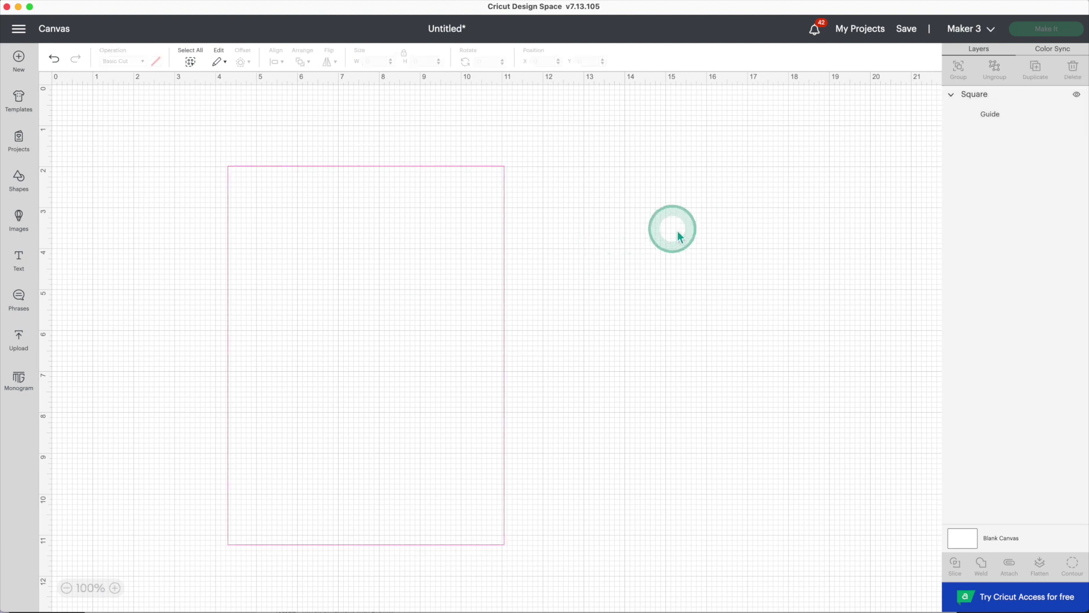
left_click(992, 122)
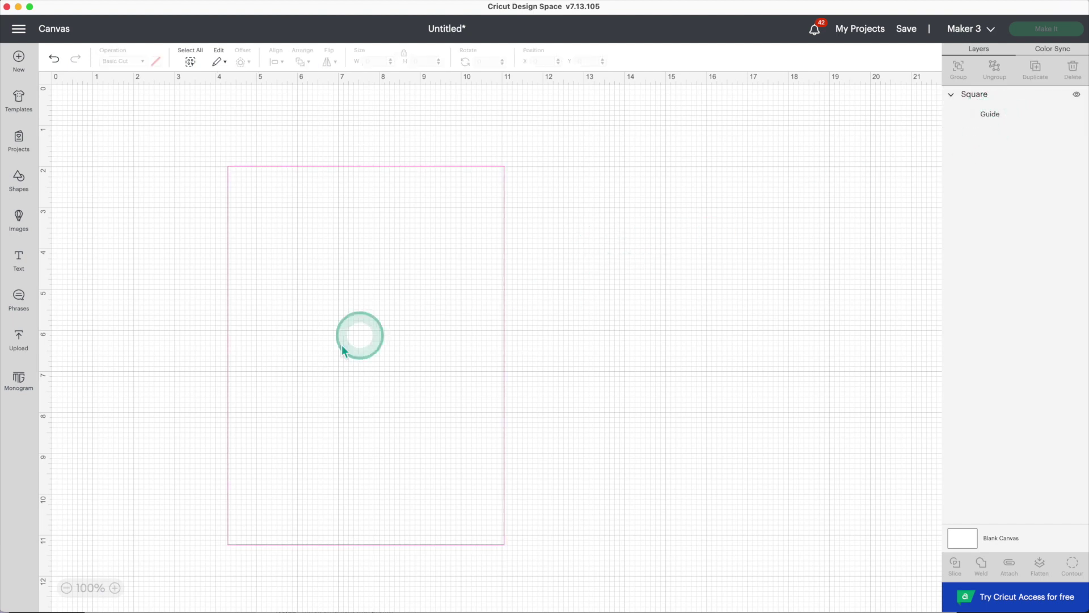
left_click(388, 332)
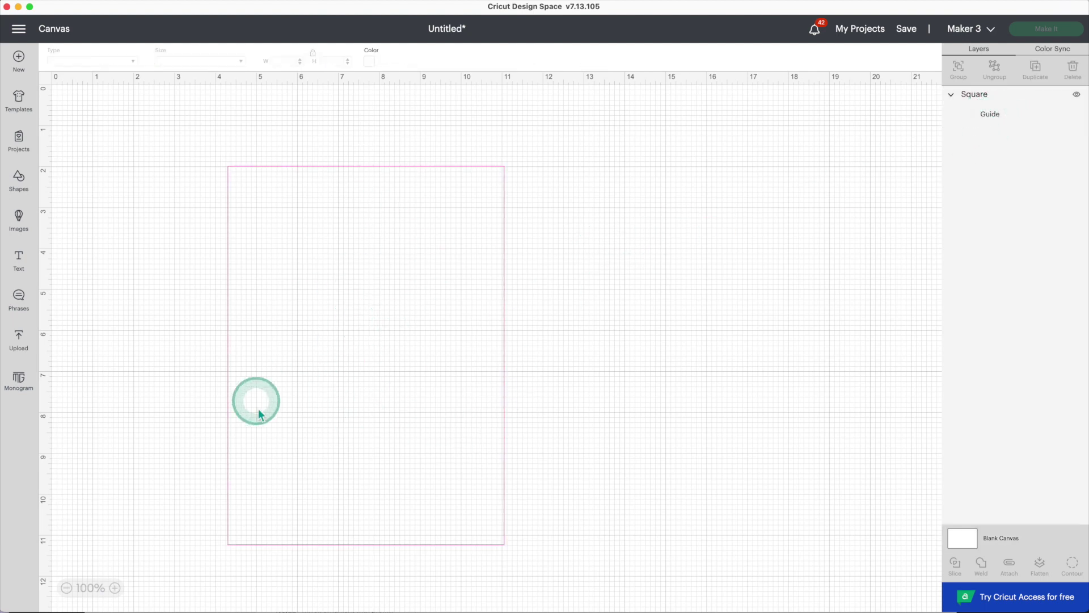
Start an image upload and pick Thank you 3-01.png from the Digital-Thank-you-Stickers-20228655 folder
left_click(21, 343)
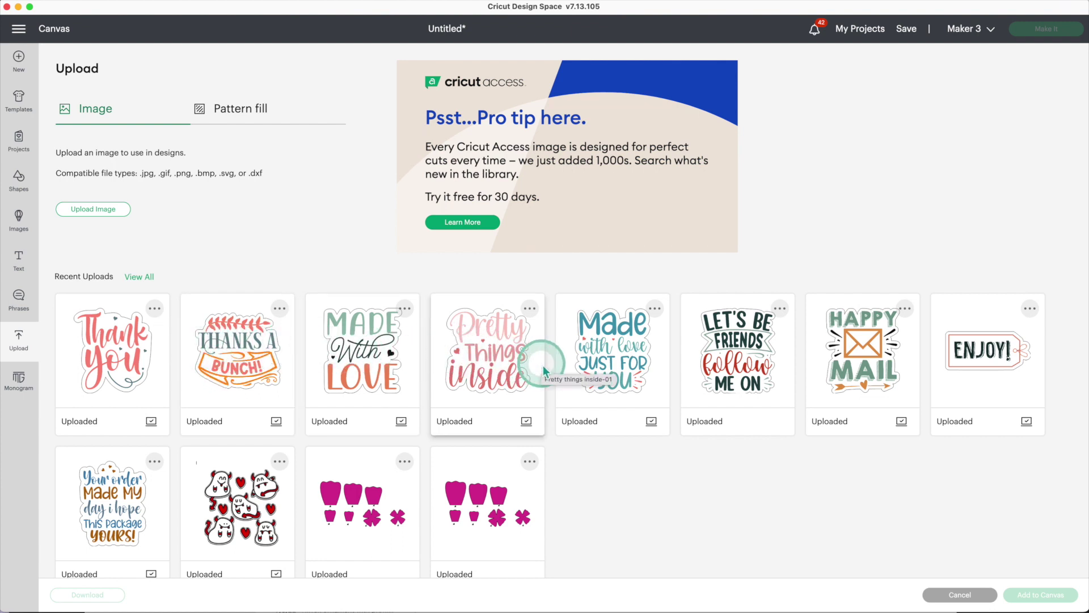
left_click(96, 213)
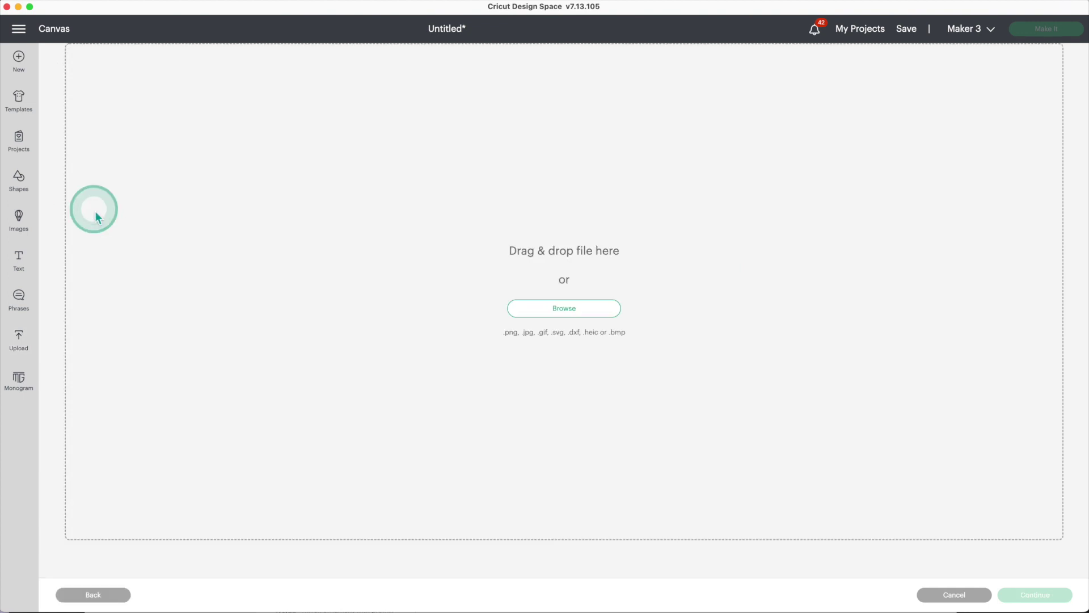
left_click(537, 316)
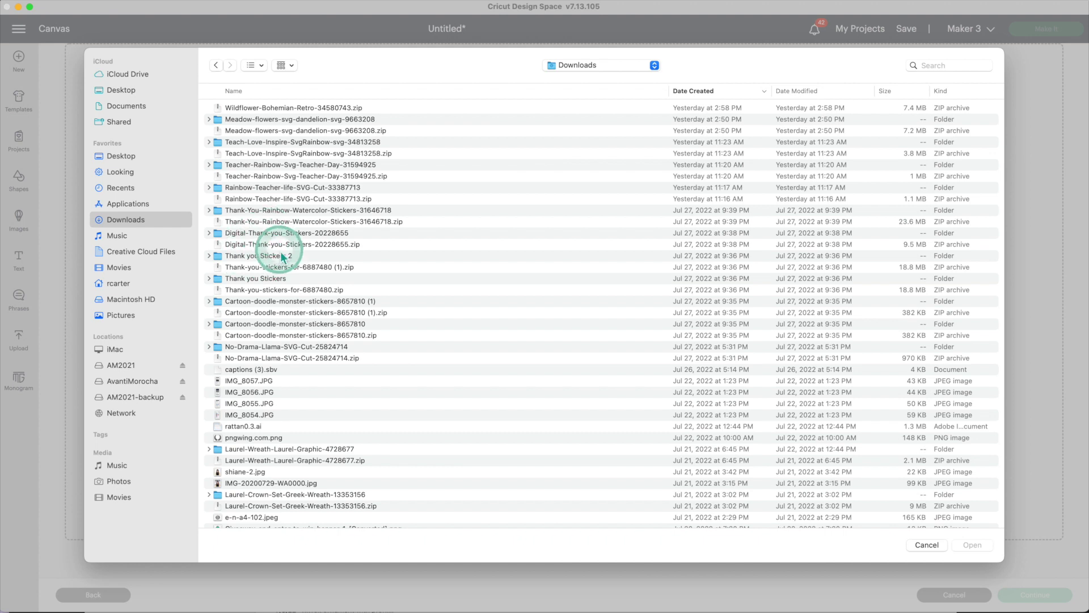
double_click(263, 211)
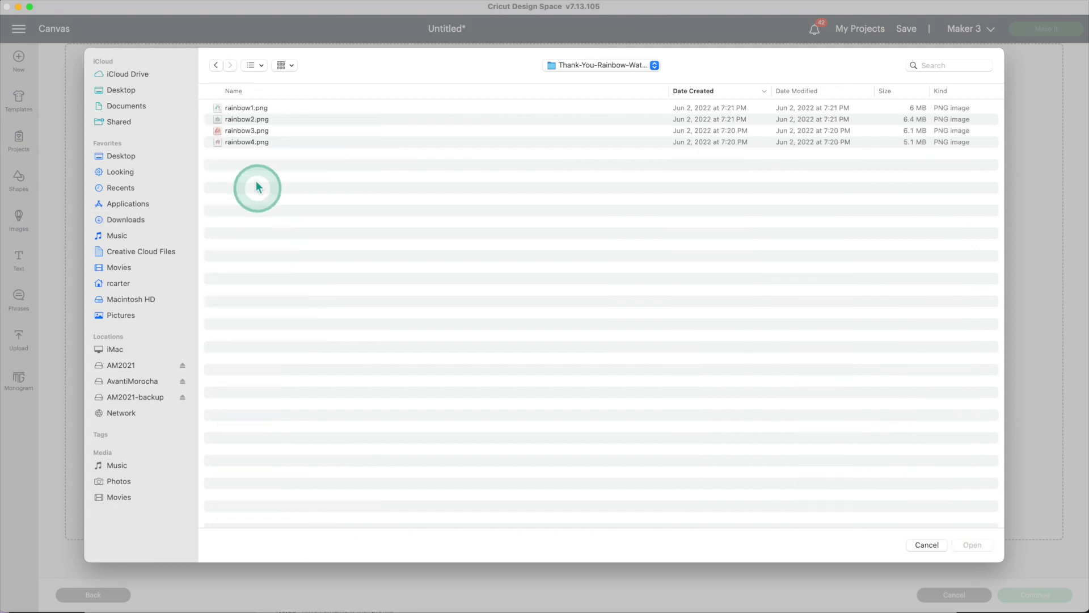
left_click(216, 65)
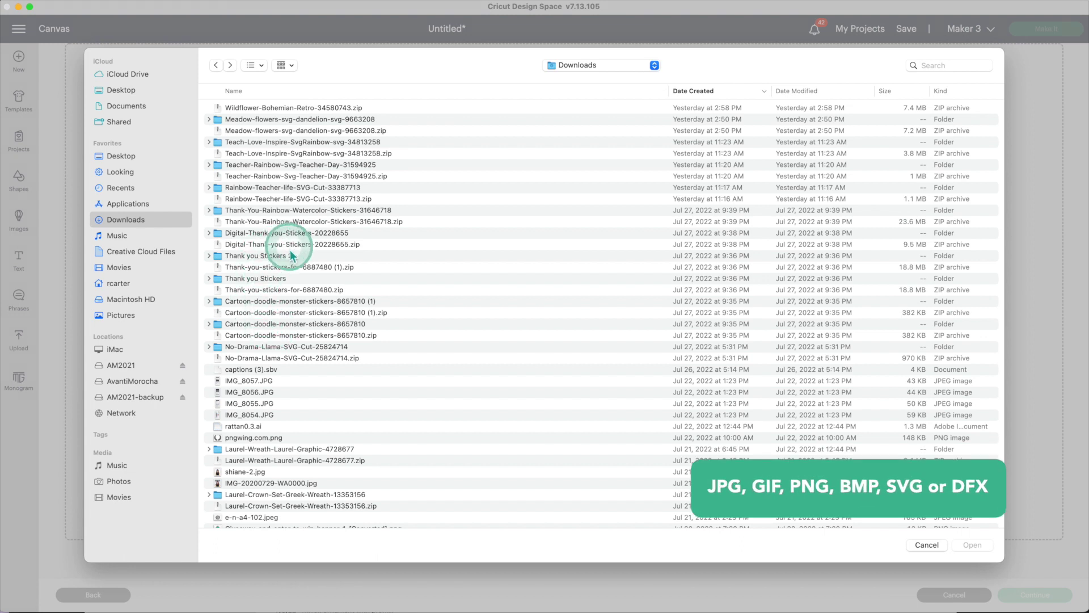
double_click(272, 234)
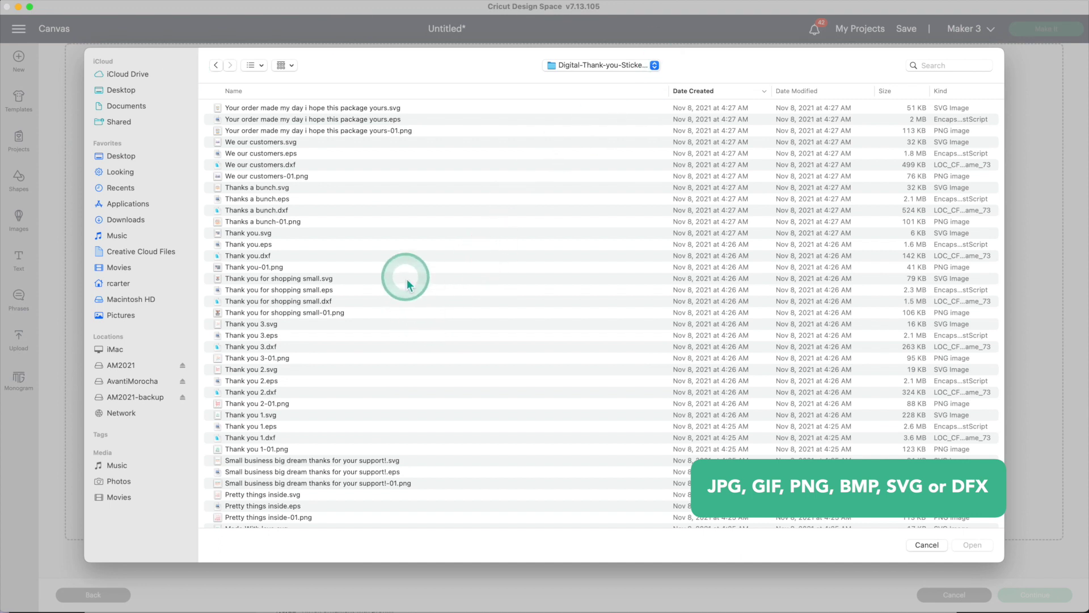
left_click(282, 357)
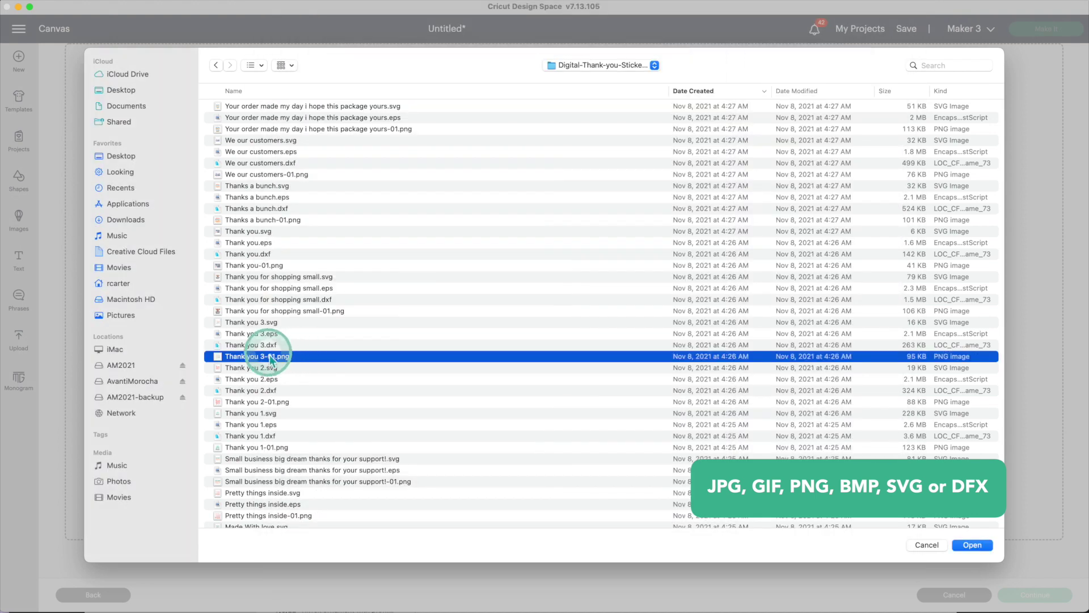
Upload Thank you 3-01 as a complex image of type Print Then Cut
left_click(972, 545)
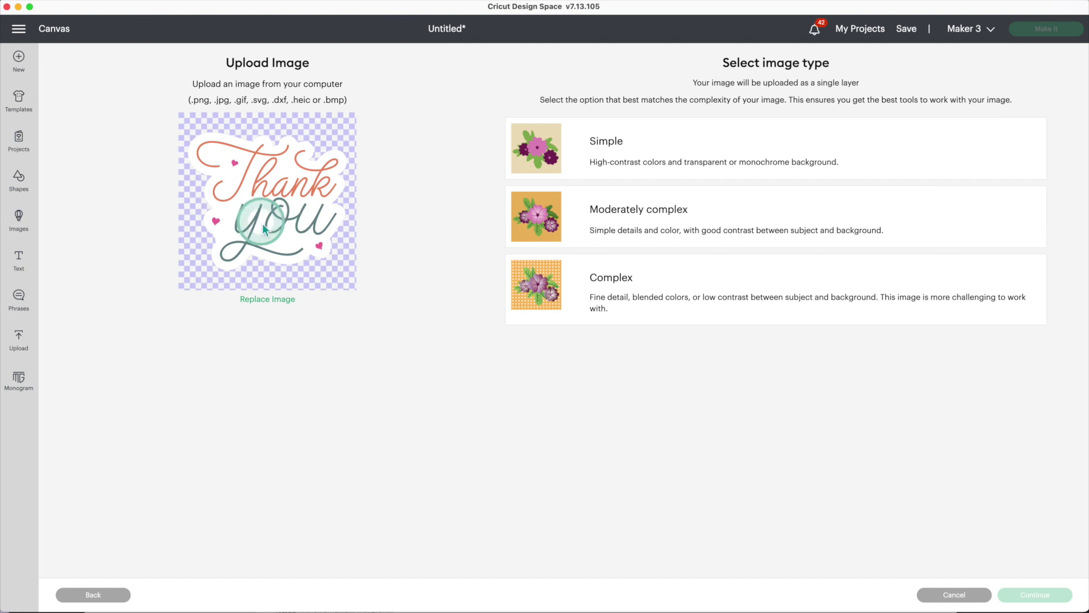
left_click(612, 289)
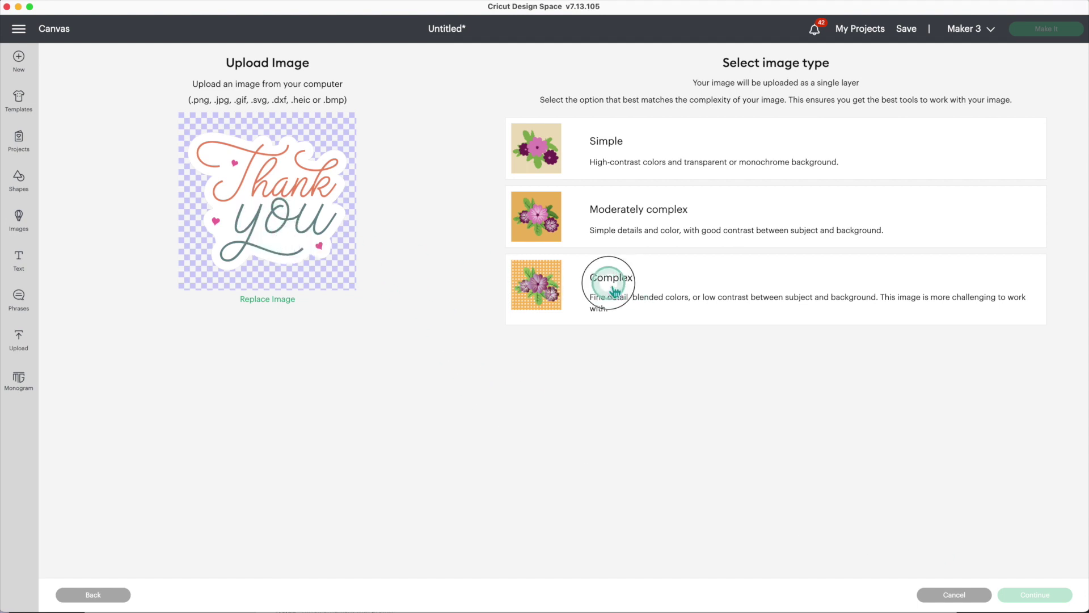
left_click(1047, 596)
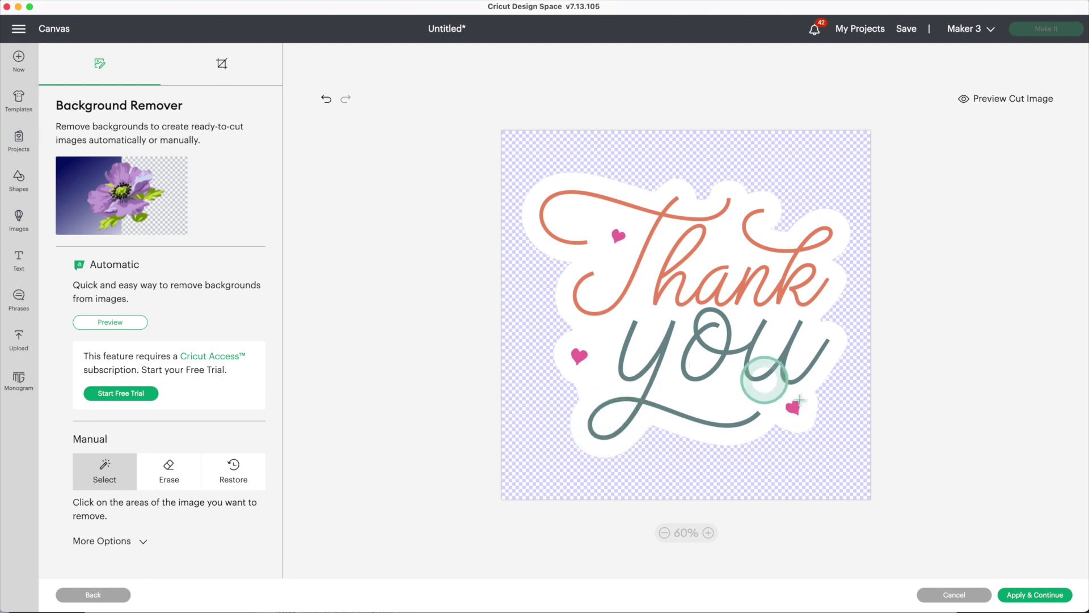
left_click(1046, 597)
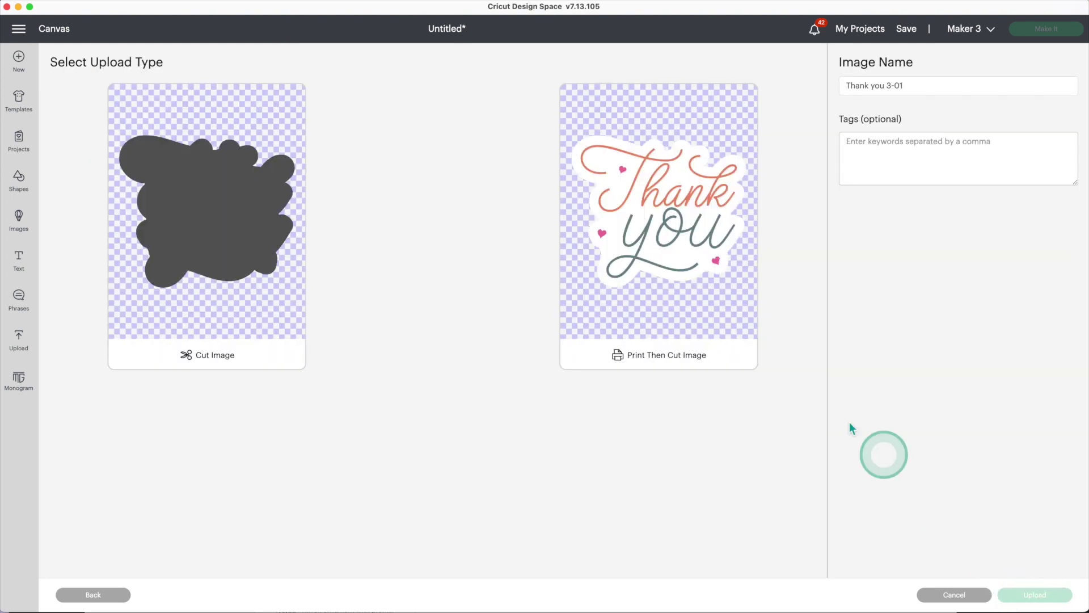
left_click(668, 261)
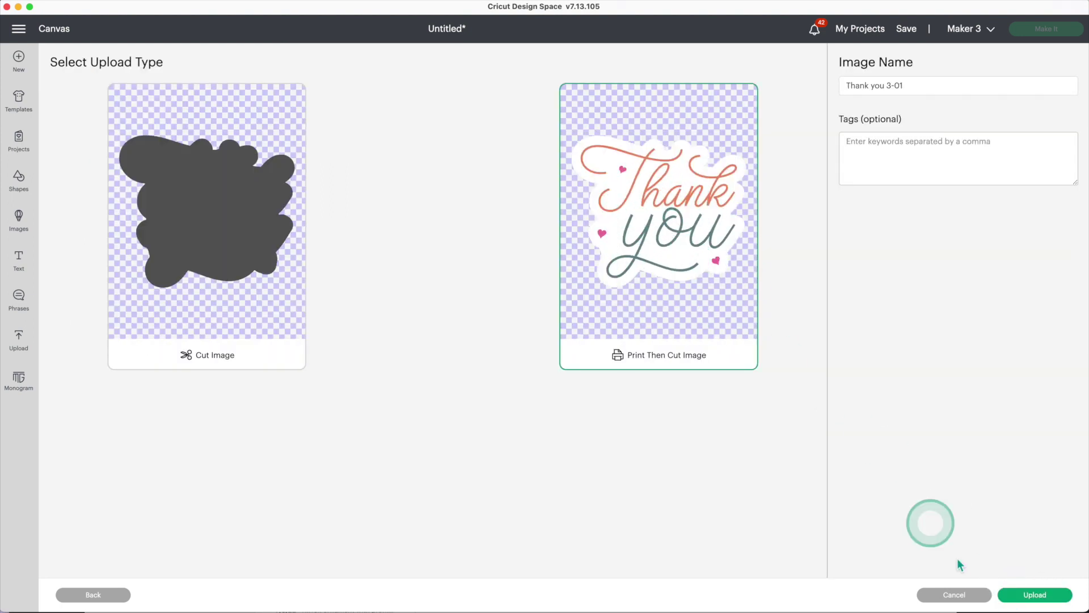
left_click(1046, 601)
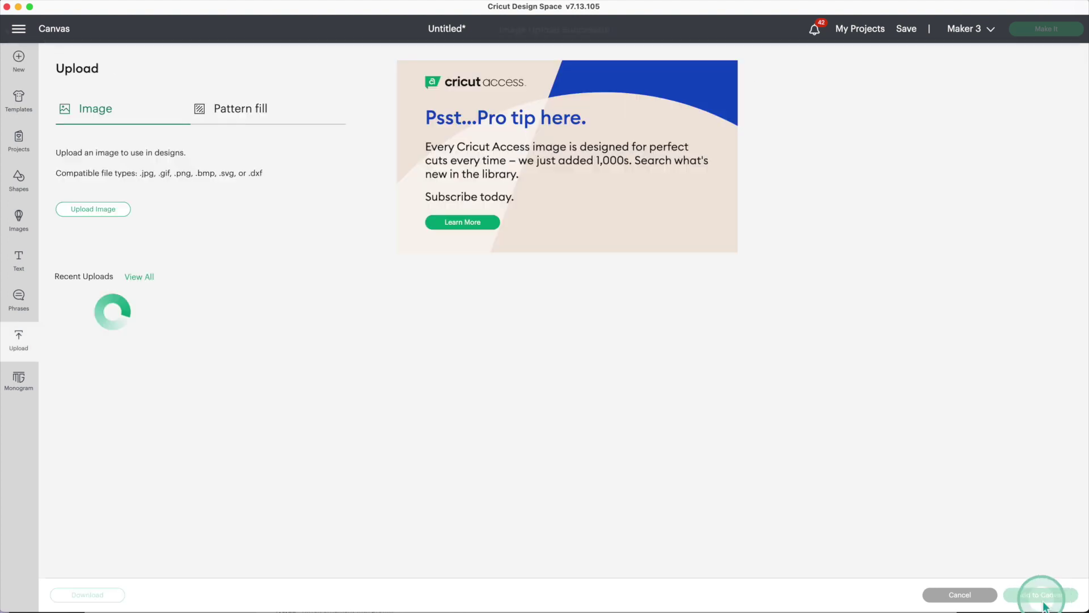
Add the Thank You, Thanks A Bunch, Made With Love, Pretty Things, Happy Mail and Enjoy stickers to the canvas
left_click(38, 351)
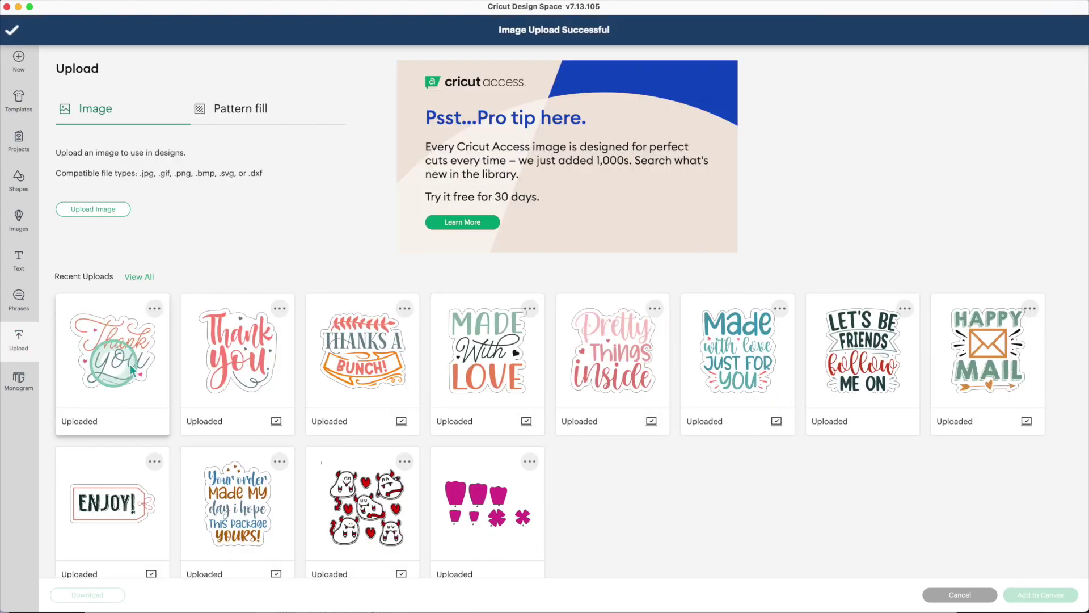
left_click(238, 352)
left_click(397, 366)
left_click(496, 361)
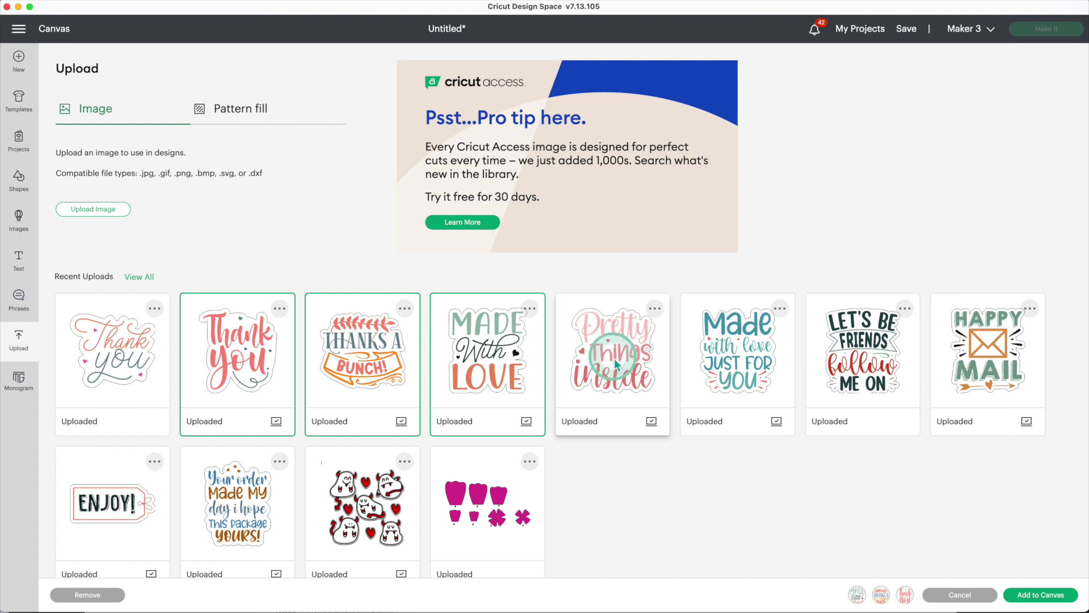
left_click(621, 360)
left_click(749, 360)
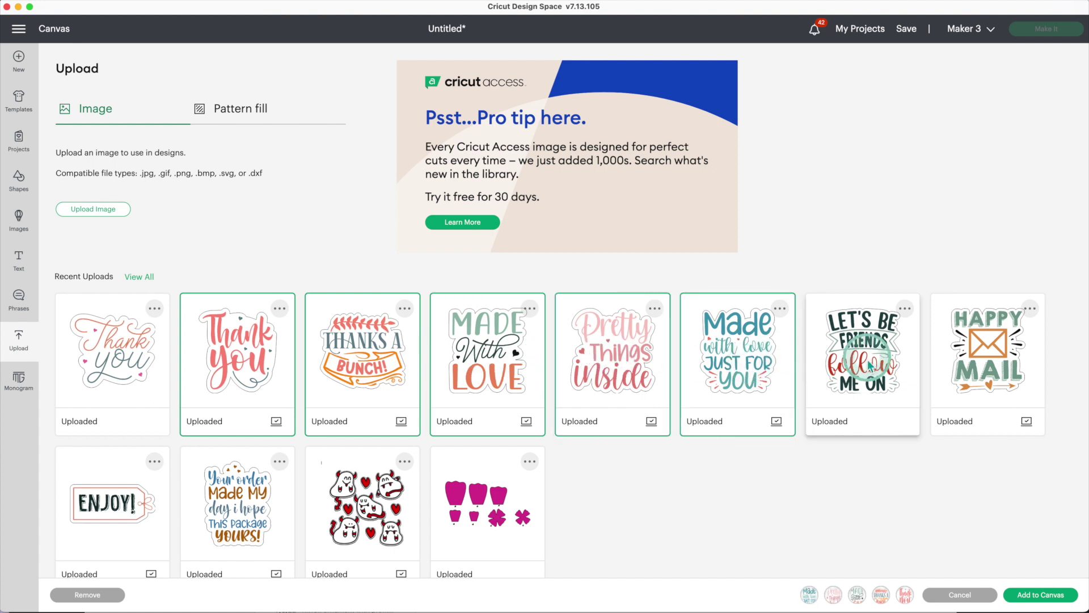
left_click(946, 385)
left_click(87, 514)
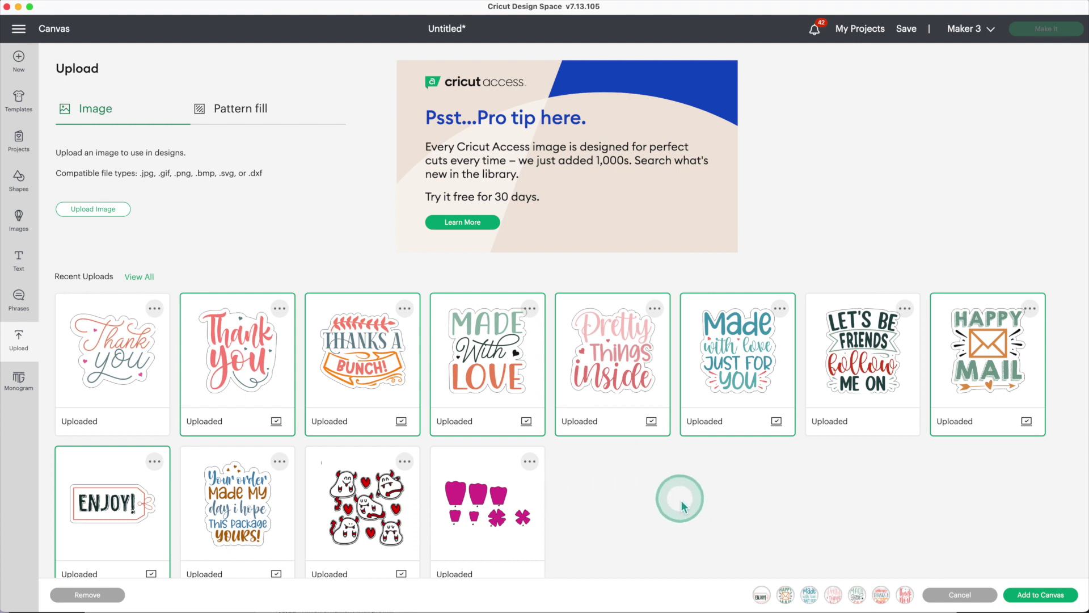
left_click(1056, 596)
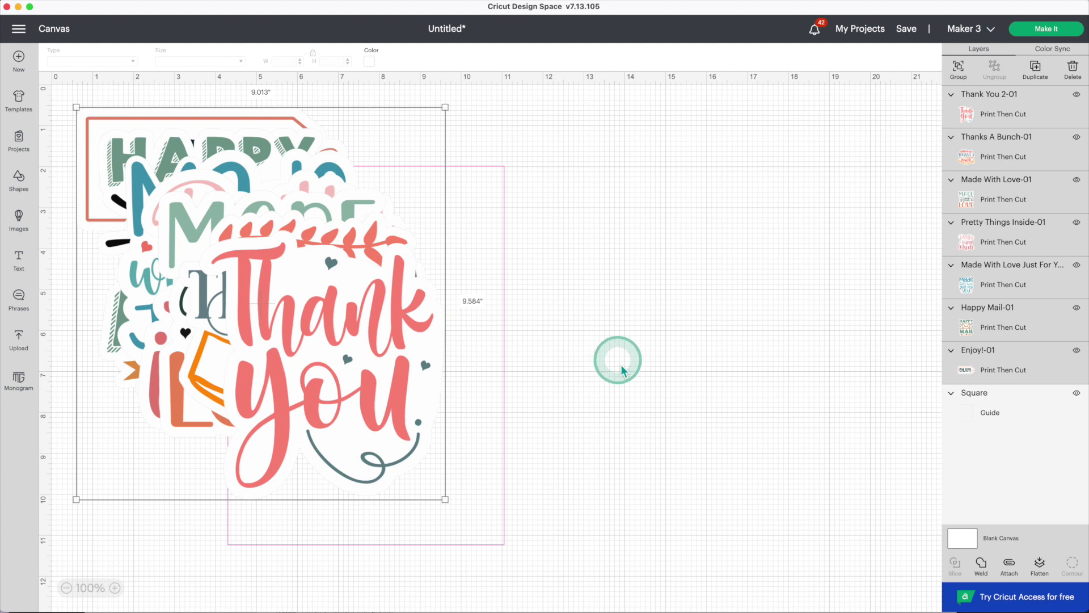
Pull the Thank You sticker off the pile and set its width to 2.5 in
left_click_drag(339, 370, 623, 373)
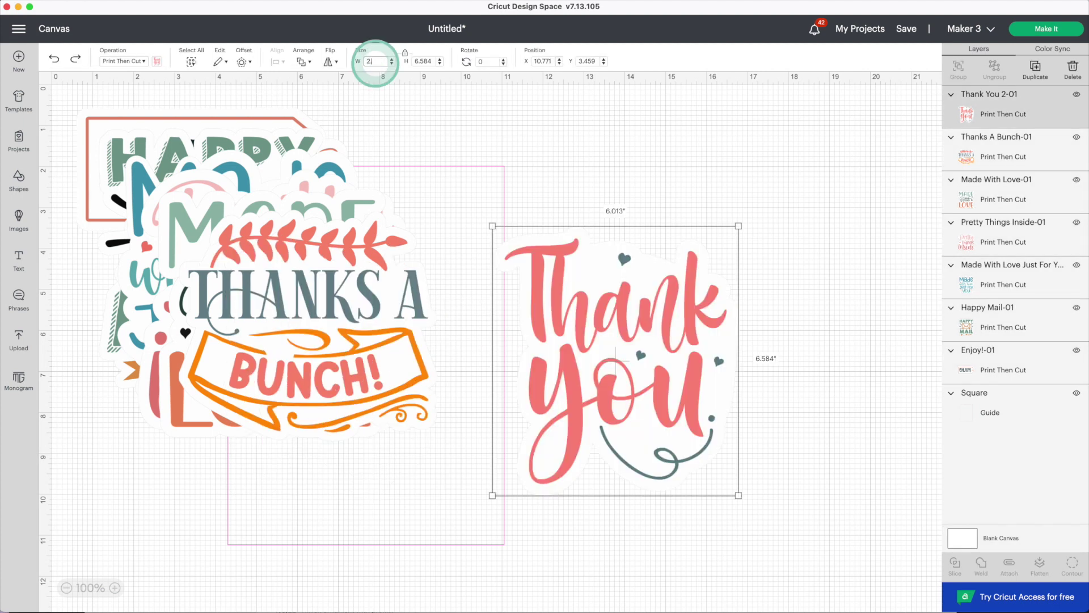
type("2.5")
key("Return")
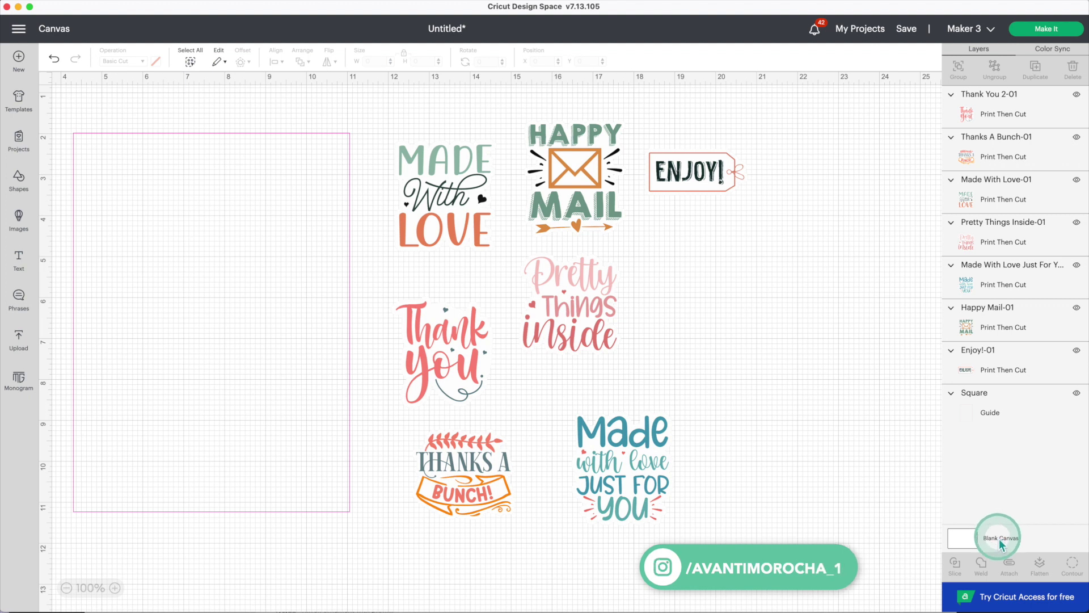
Make the canvas background light blue
left_click(1000, 542)
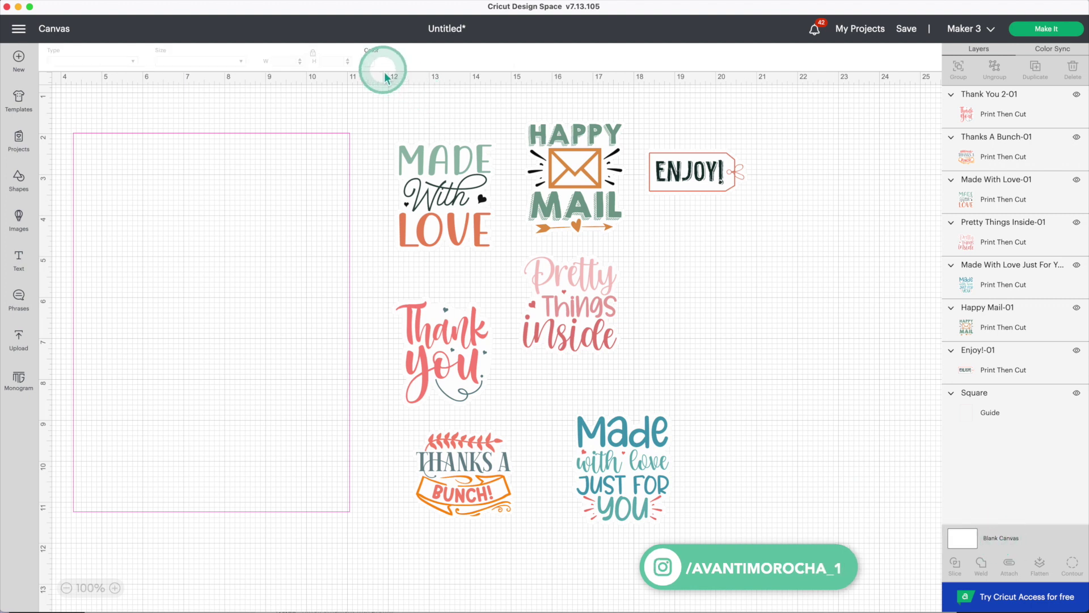
left_click(370, 61)
left_click(425, 120)
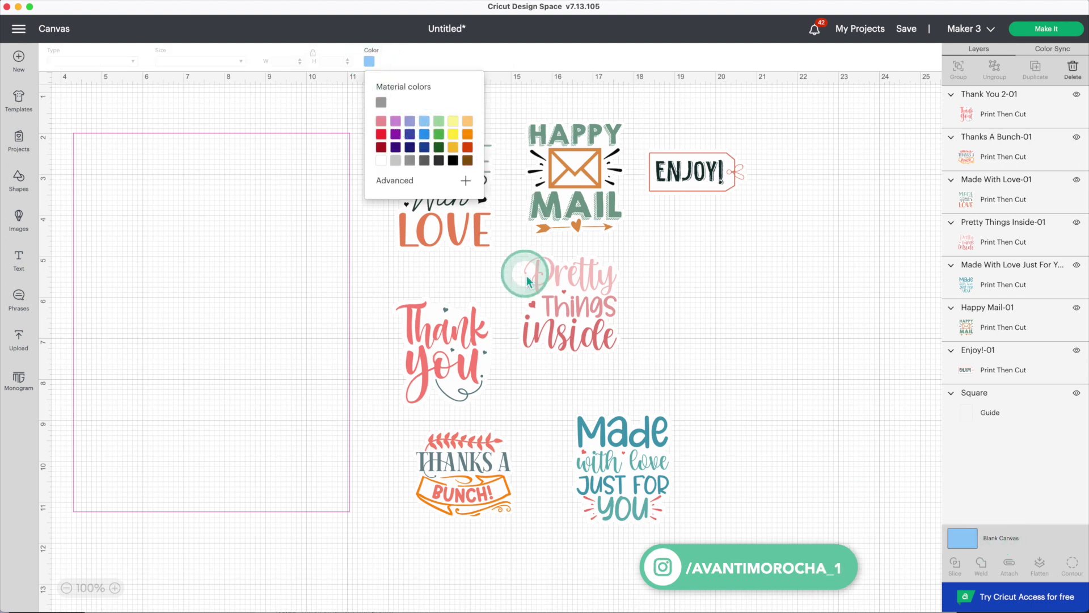
left_click(778, 288)
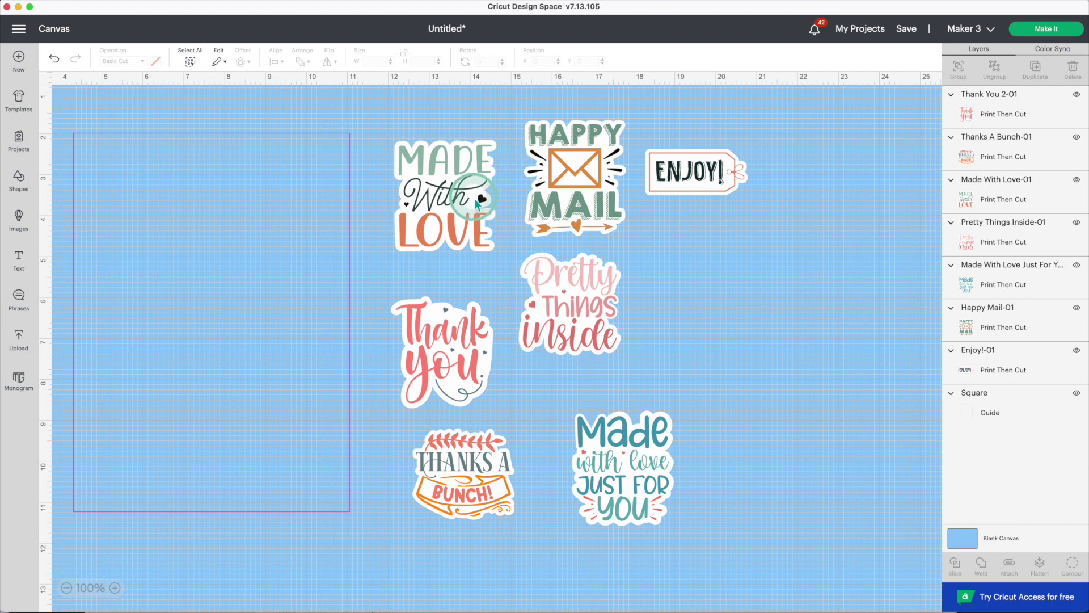
Arrange the six stickers in a grid inside the guide square
left_click_drag(445, 196, 130, 198)
left_click_drag(574, 177, 242, 201)
left_click_drag(442, 352, 136, 326)
left_click_drag(570, 303, 241, 323)
left_click_drag(463, 472, 130, 441)
left_click_drag(623, 468, 236, 441)
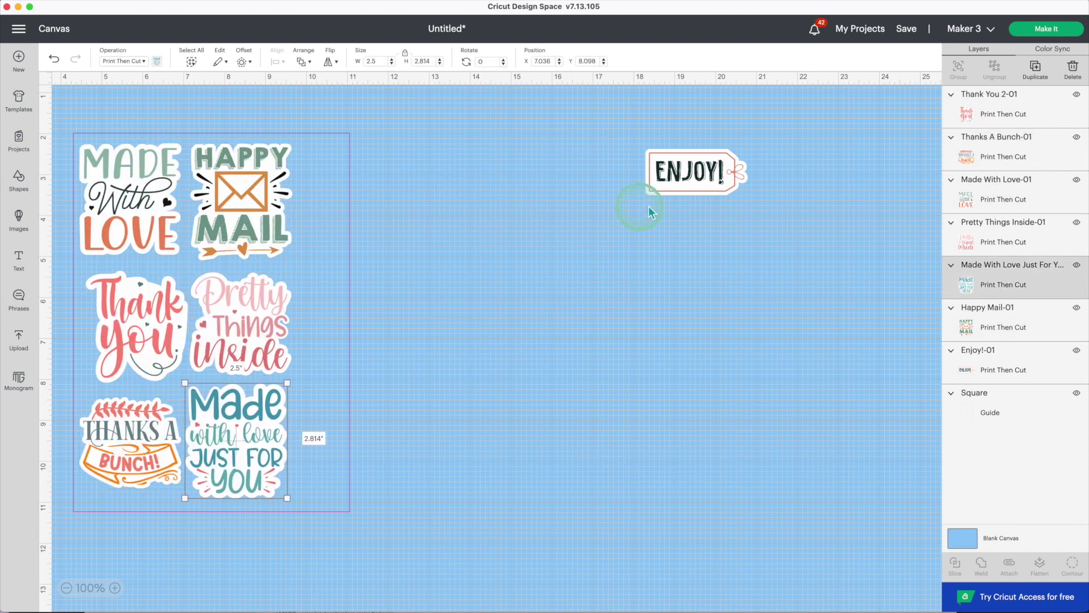
Turn the Enjoy tag upright and duplicate it into a right-hand column of three
left_click(689, 171)
left_click_drag(743, 151, 317, 187)
key("super+d")
left_click_drag(329, 198, 320, 434)
key("super+d")
Select all nine stickers and attach them into one fixed layout
left_click(511, 341)
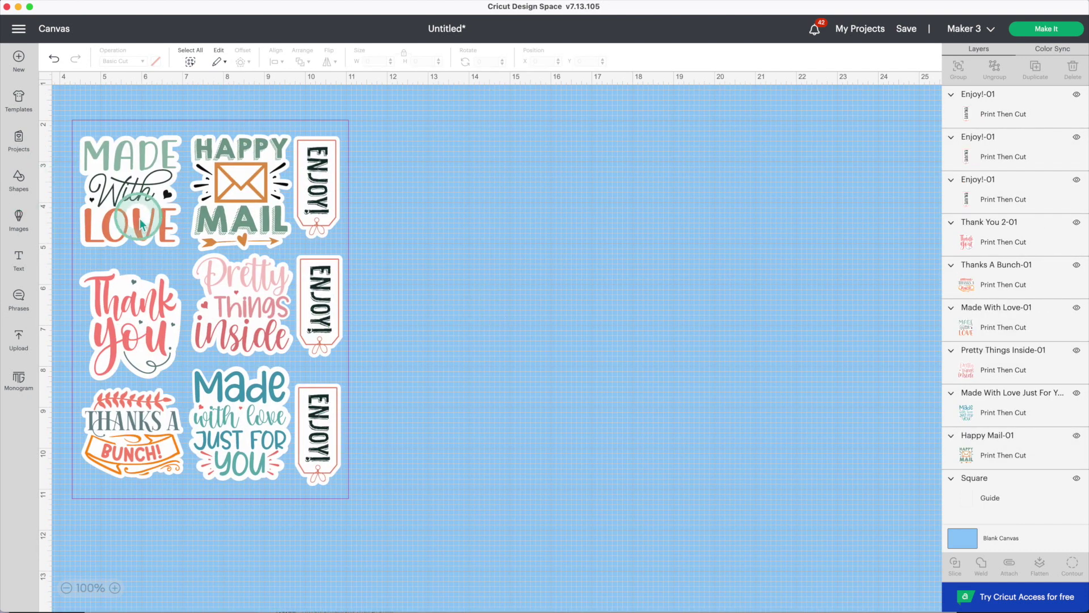
left_click(141, 224)
left_click(233, 199, "shift")
left_click(315, 205, "shift")
left_click(133, 316, "shift")
left_click(260, 316, "shift")
left_click(325, 320, "shift")
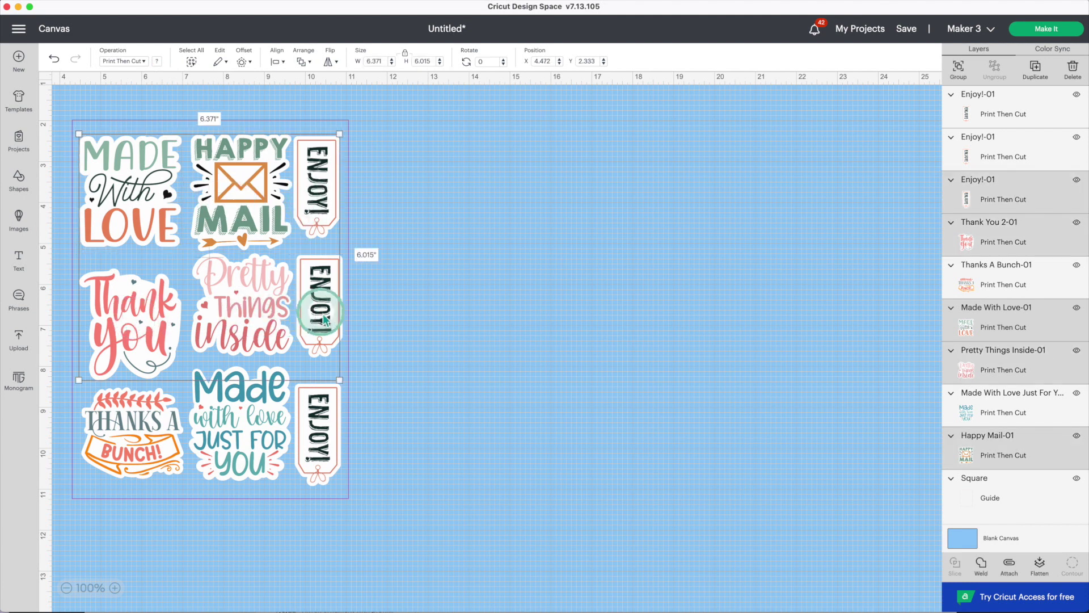
left_click(318, 434, "shift")
left_click(261, 433, "shift")
left_click(163, 440, "shift")
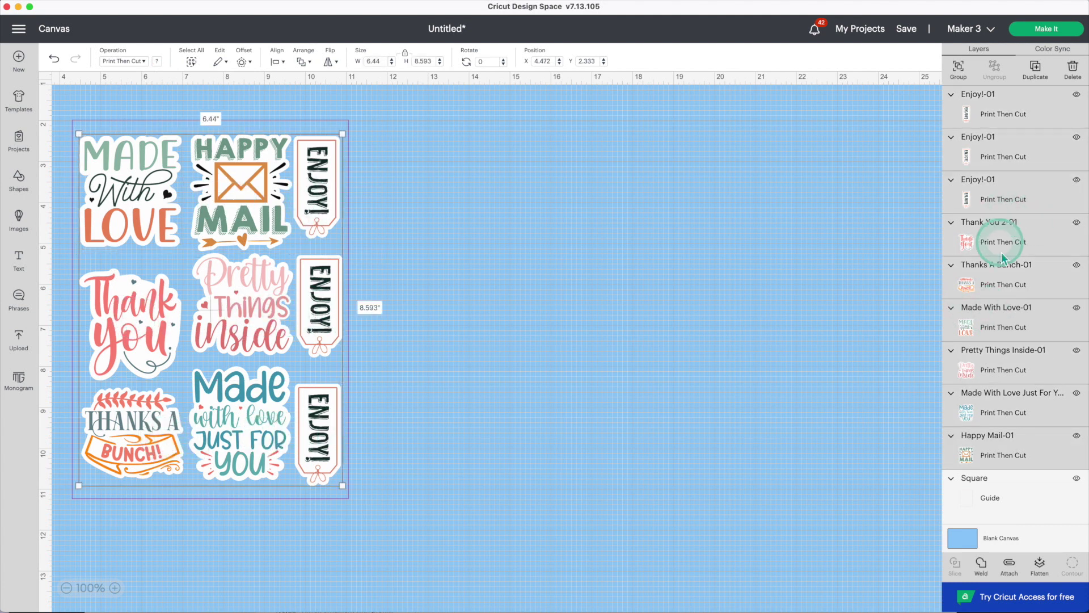
left_click(430, 322)
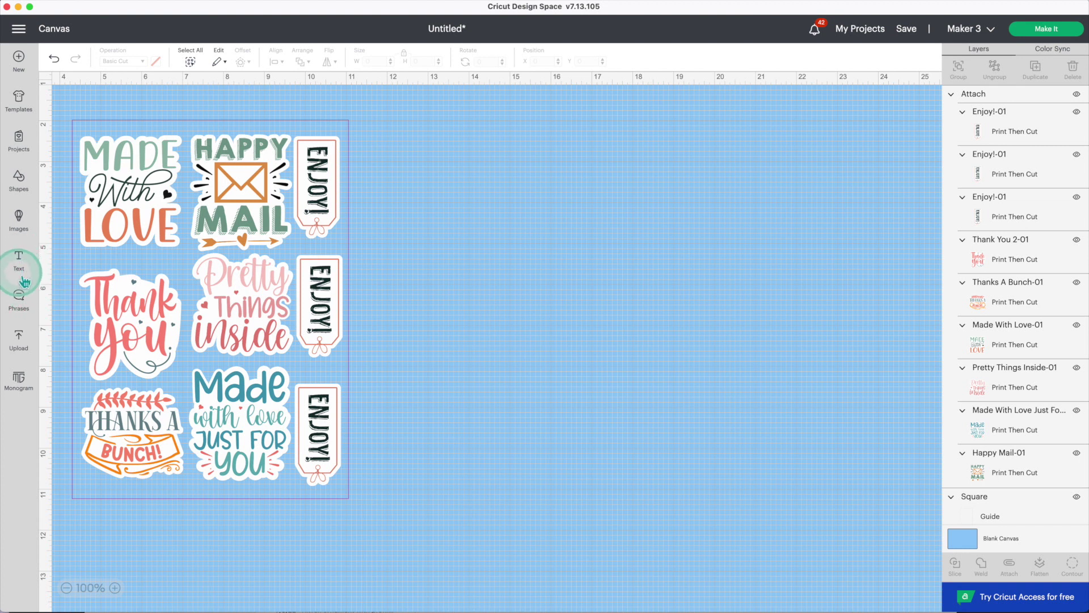
Add the saved Thank You library image beside the sheet, shrunk to about 1.6 in
left_click(26, 229)
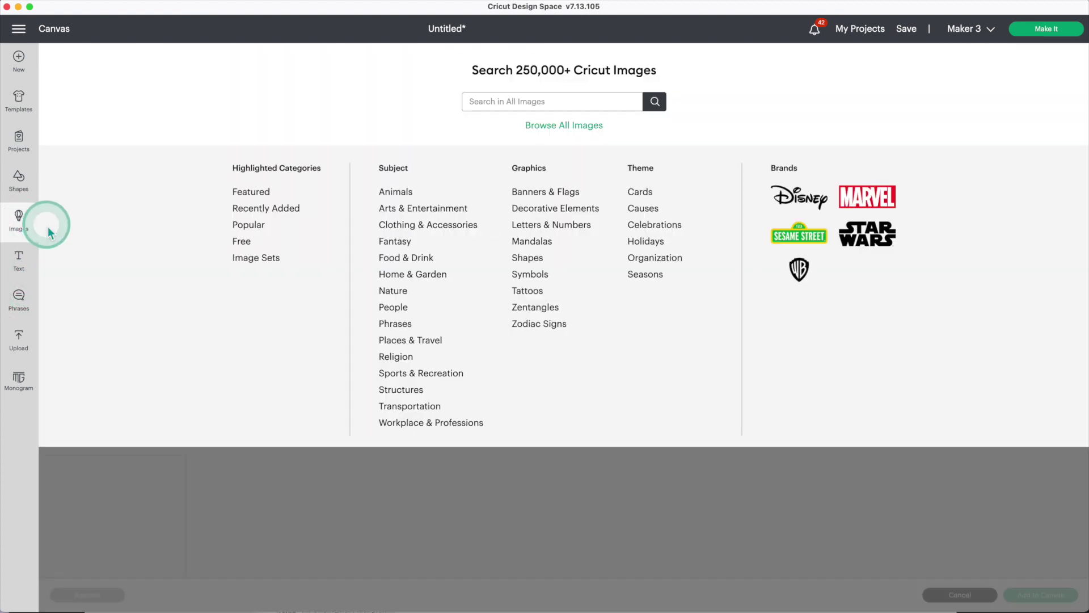
left_click(579, 126)
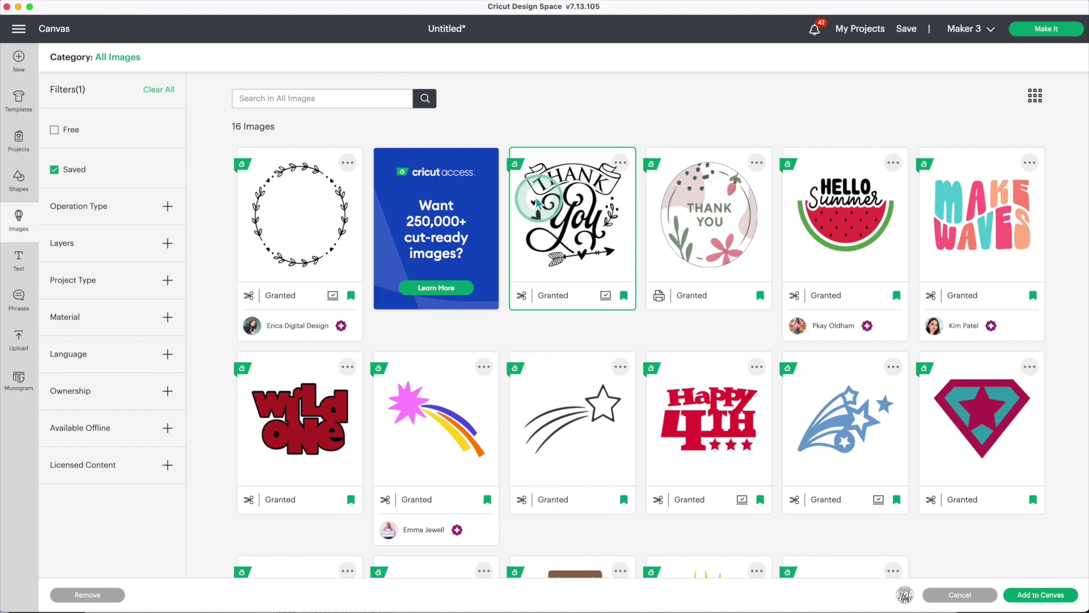
left_click(1047, 603)
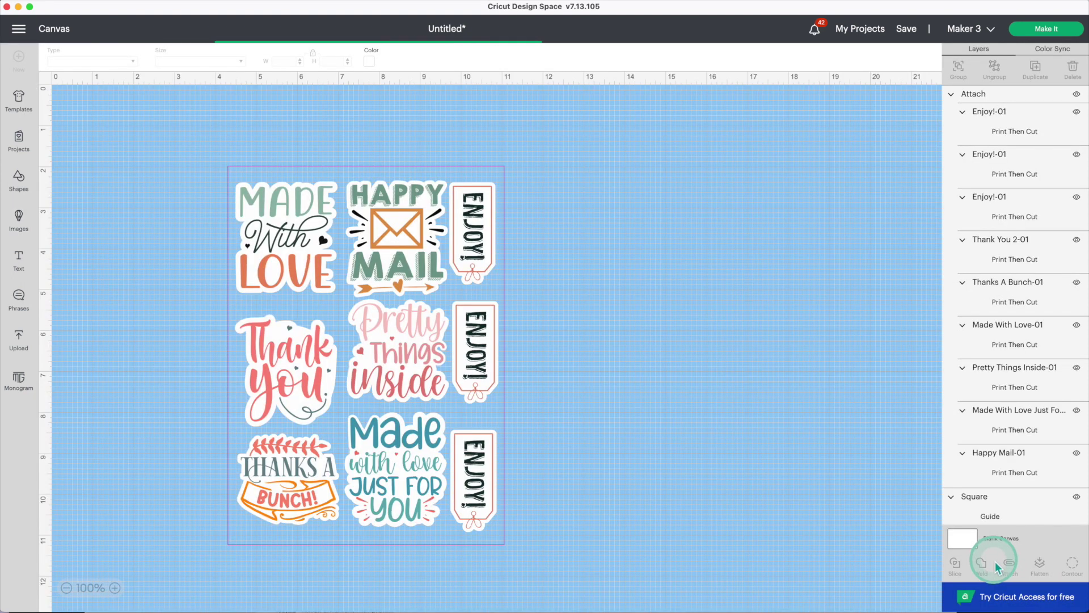
left_click_drag(240, 242, 756, 277)
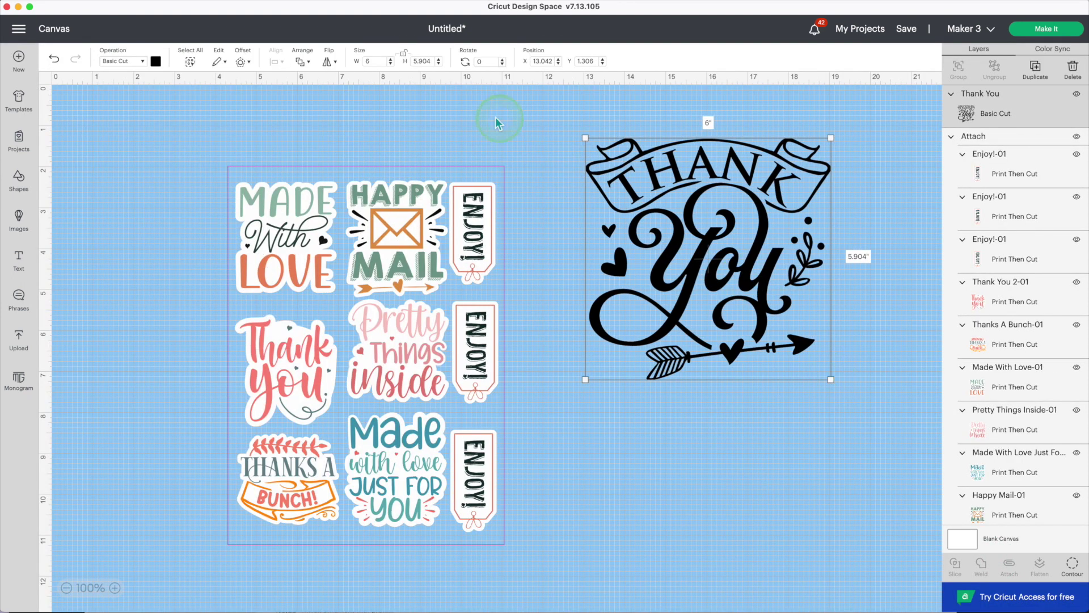
left_click_drag(832, 383, 684, 240)
left_click(748, 260)
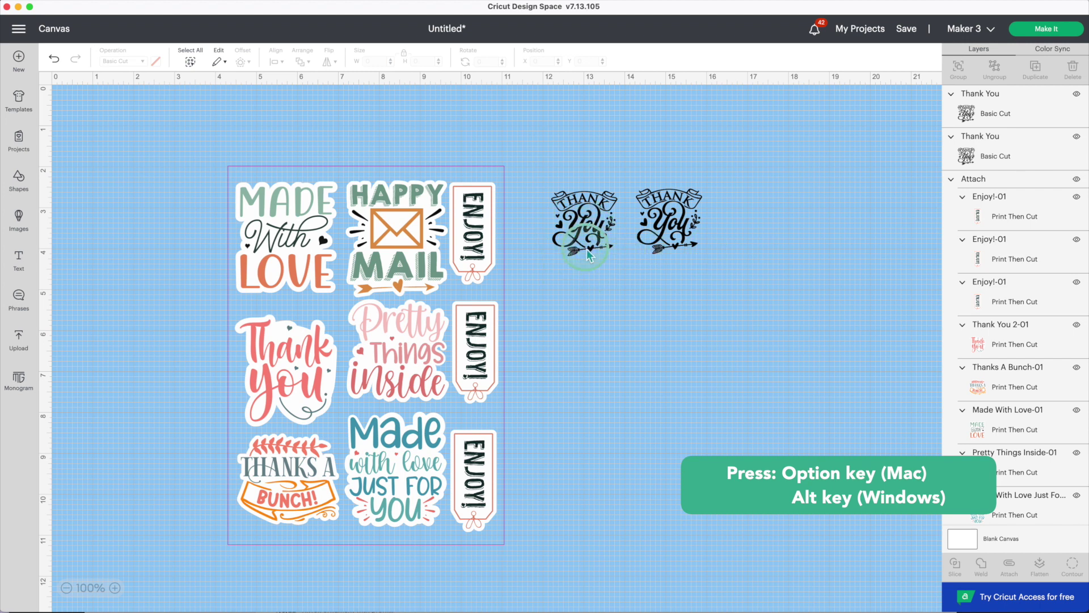
Add a white circle beside the Thank You images
left_click(25, 192)
left_click(190, 243)
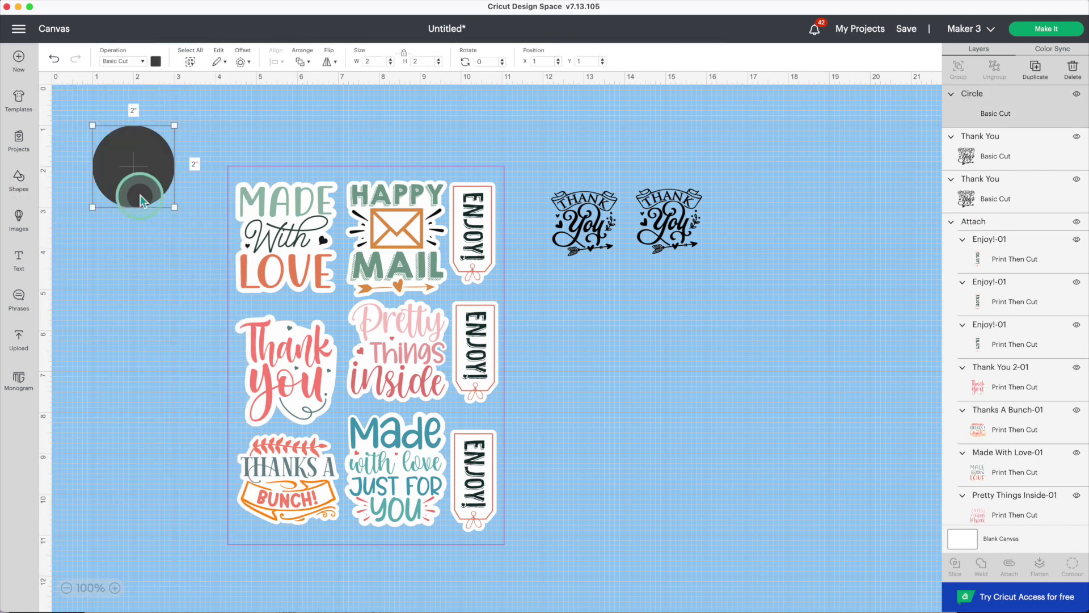
left_click_drag(146, 194, 596, 339)
left_click(155, 58)
left_click(175, 169)
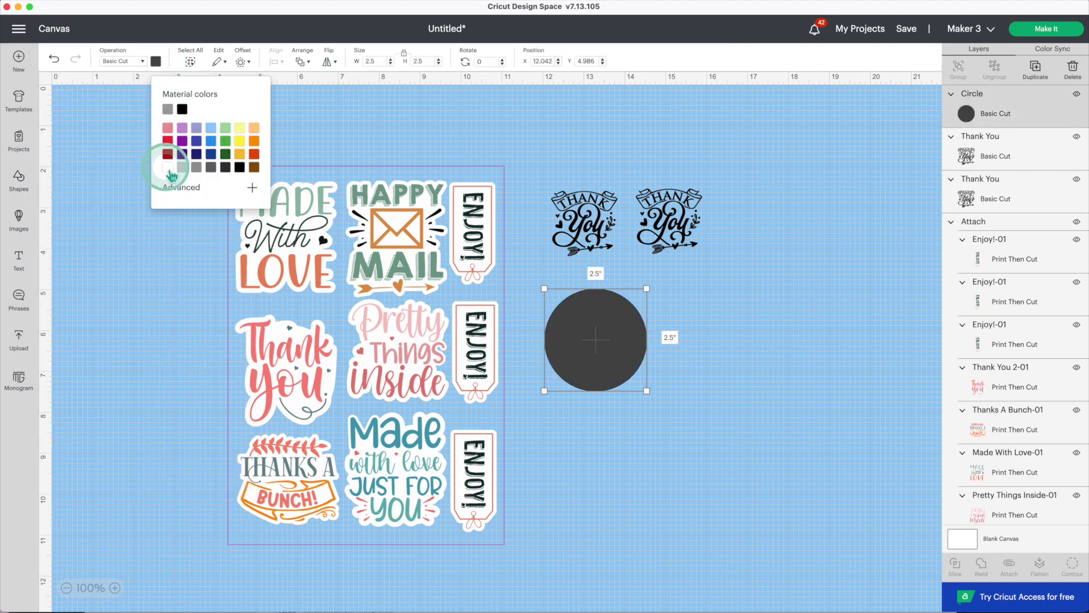
left_click(707, 329)
Bring a Thank You image to the front and place it on the white circle
left_click(599, 250)
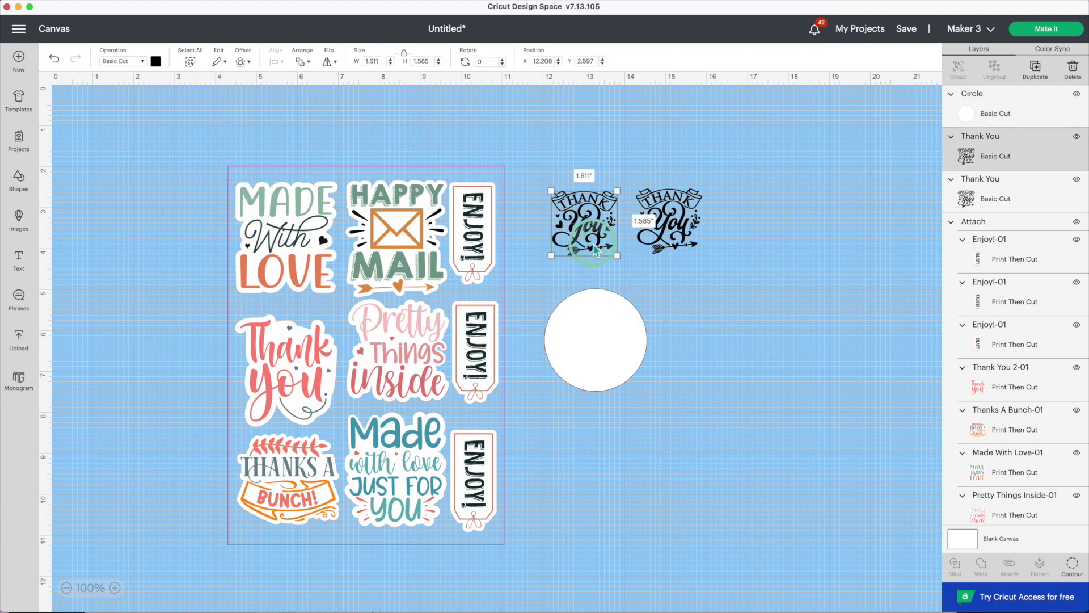
right_click(592, 249)
left_click(636, 394)
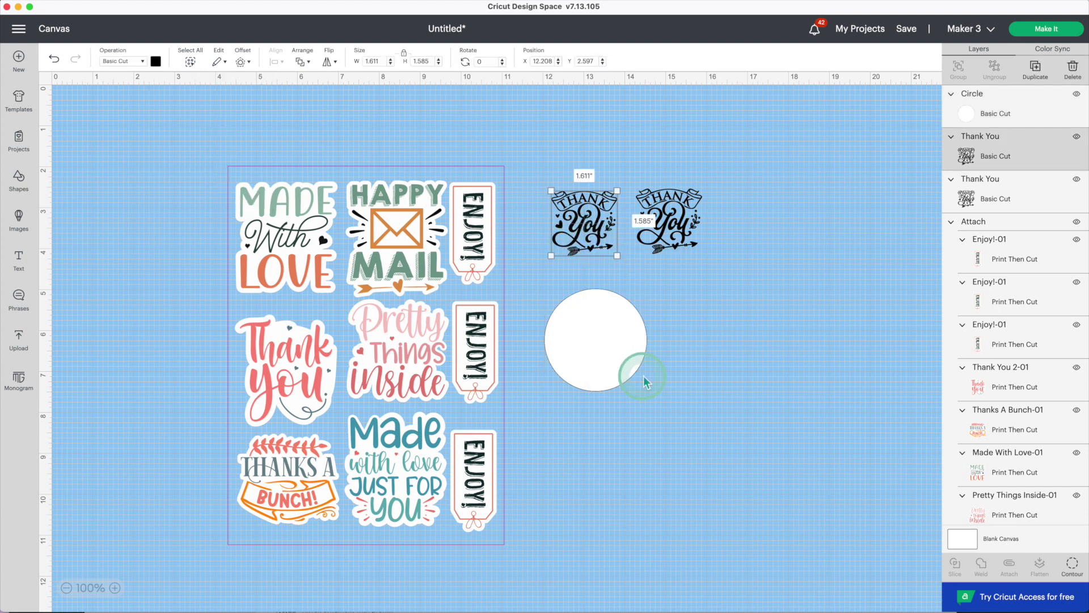
left_click_drag(601, 229, 551, 390)
left_click(675, 319)
Copy the circle and its Thank You to the right and recolour that copy dark blue
left_click_drag(585, 348, 699, 347)
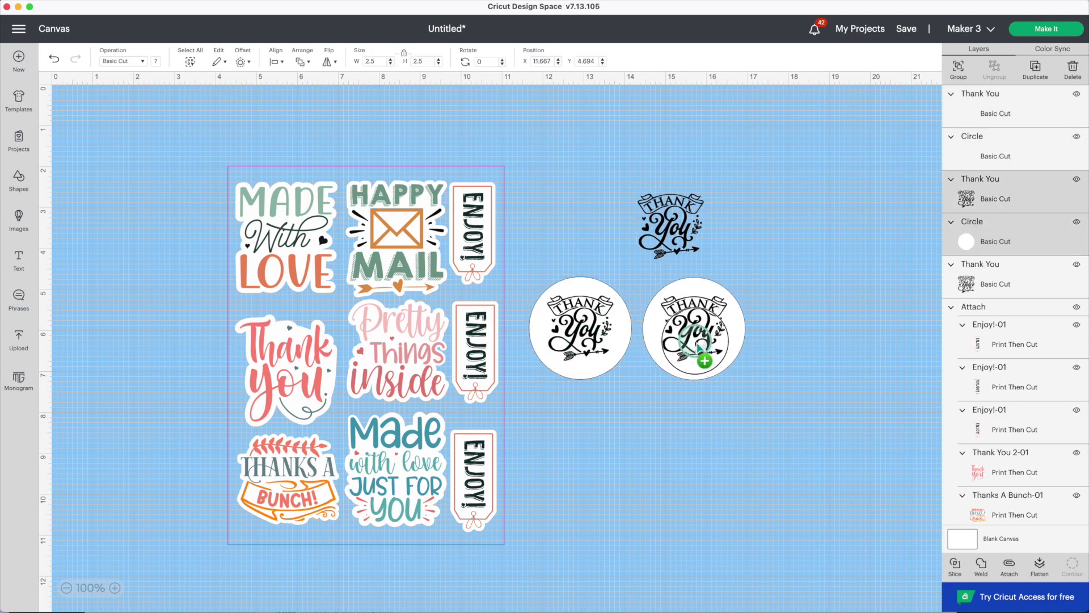
left_click(699, 349)
left_click(155, 62)
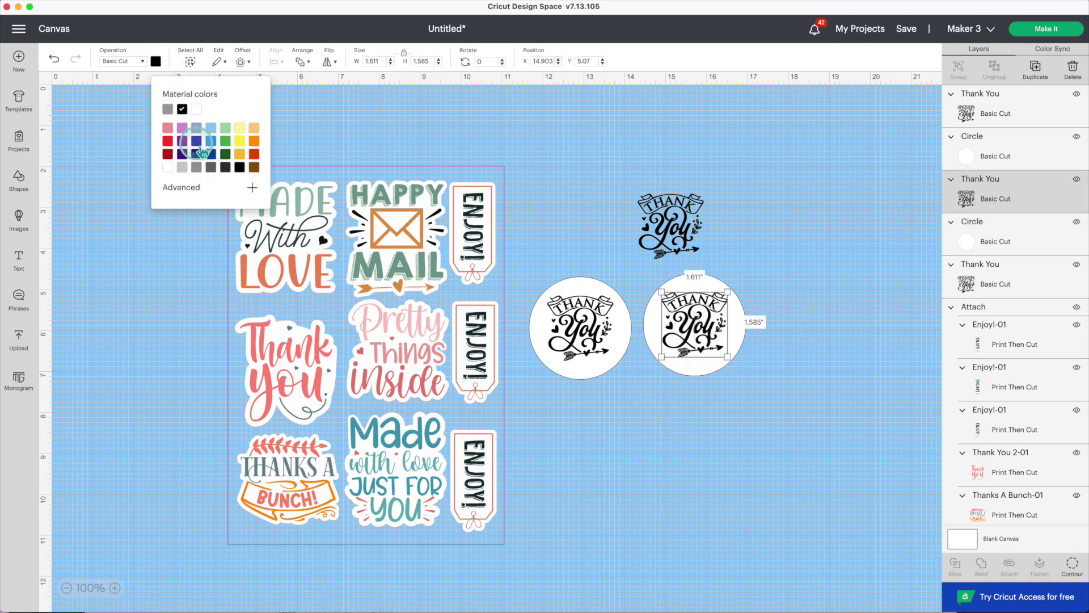
left_click(197, 142)
left_click(904, 334)
scroll(806, 439, "right", 4)
scroll(806, 439, "down", 2)
left_click(593, 165)
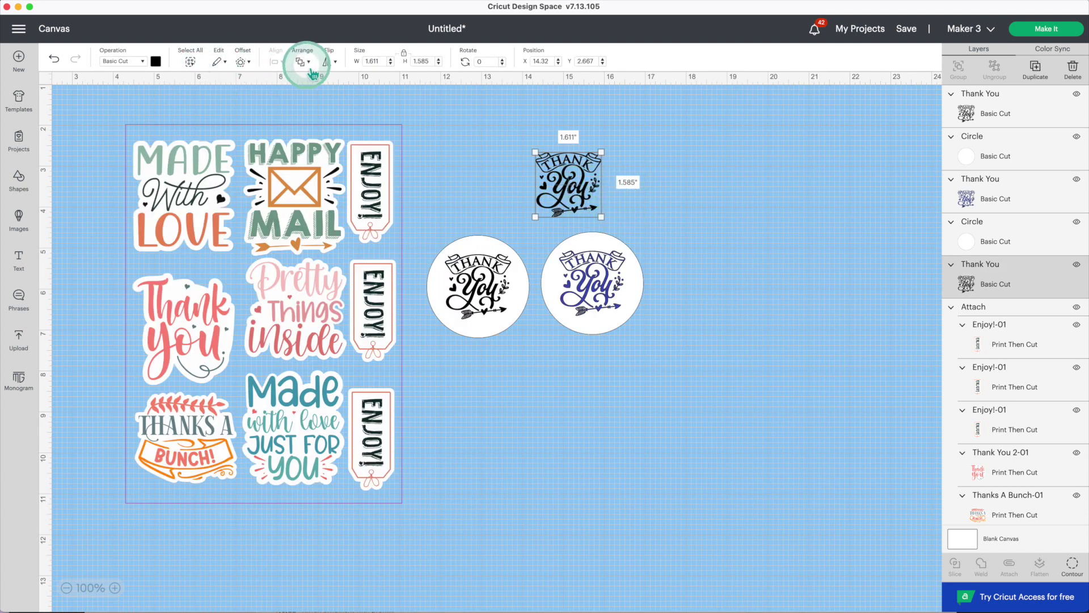
Give the Thank You a white 0.25 in offset border and move it below the circles
left_click(248, 63)
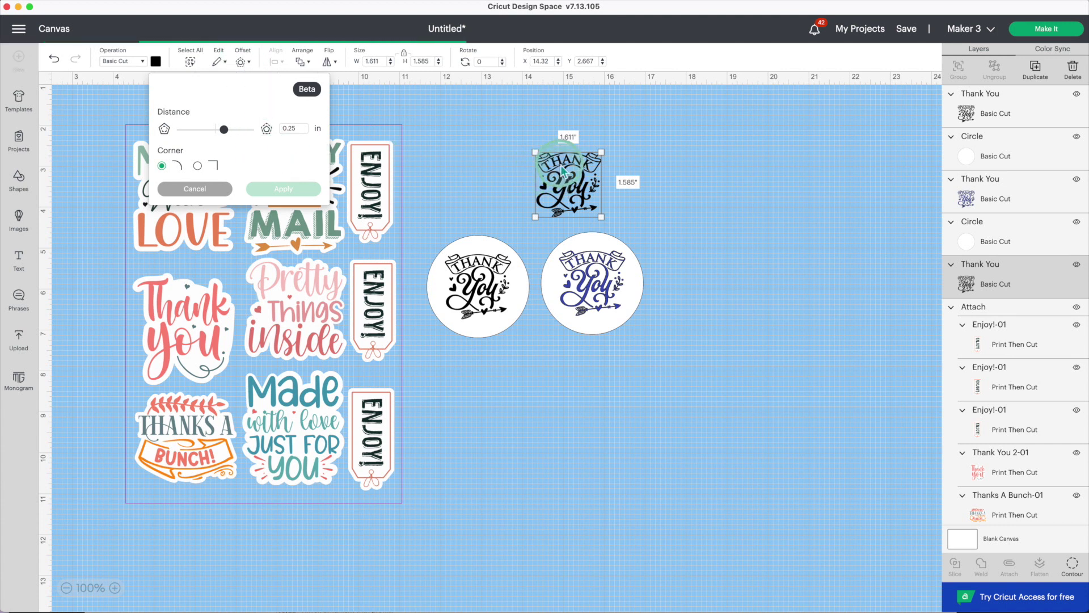
left_click(284, 188)
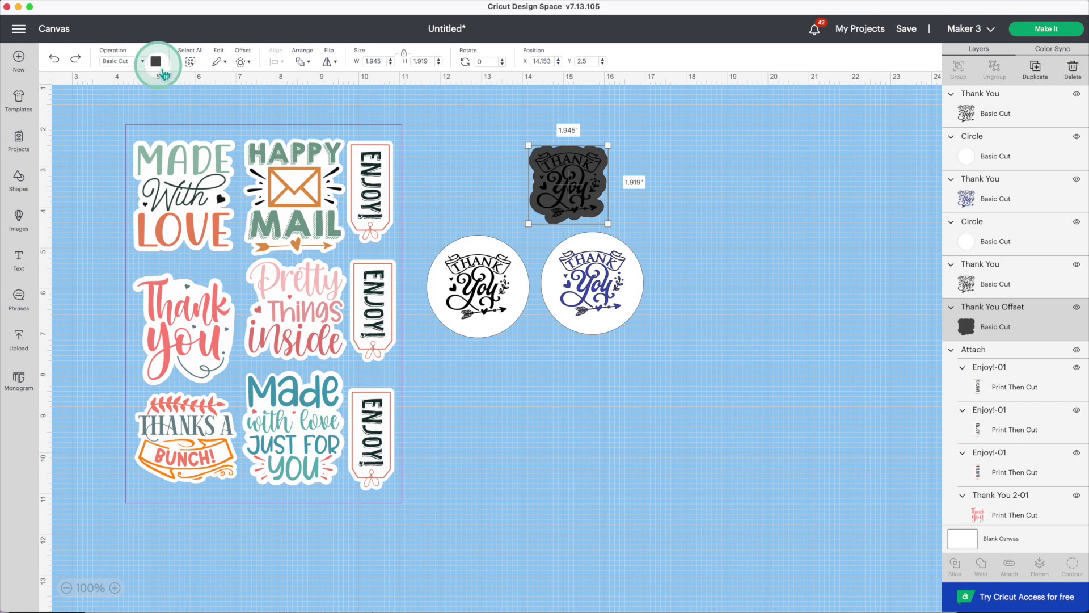
left_click(155, 61)
left_click(211, 112)
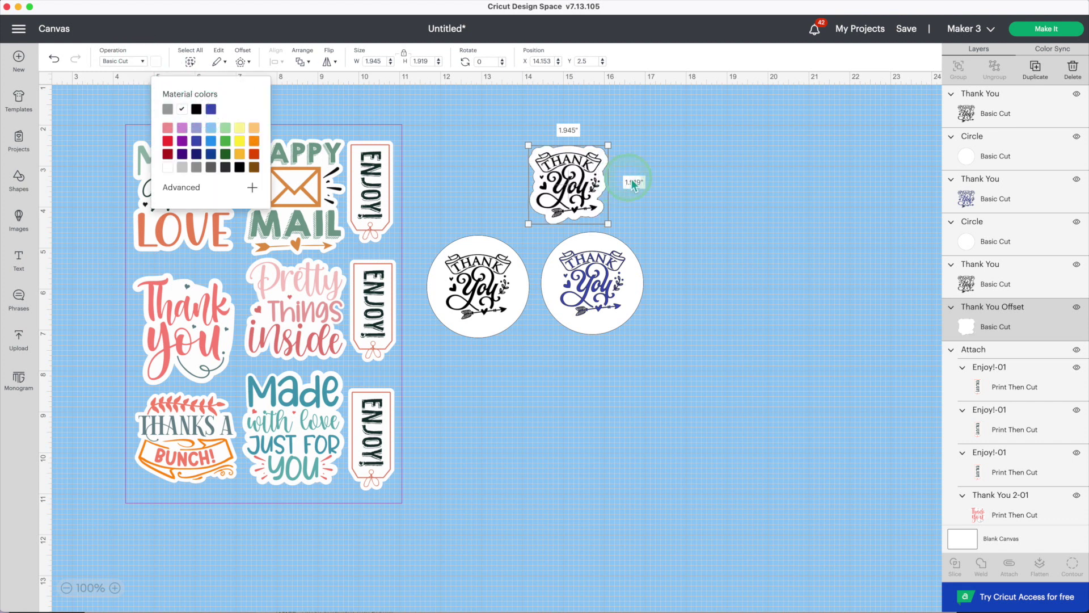
left_click_drag(579, 224, 603, 414)
Duplicate the offset sticker and colour one Thank You magenta, the other gold
left_click(473, 391)
scroll(474, 391, "down", 1)
left_click(156, 61)
left_click(236, 211)
left_click(613, 339)
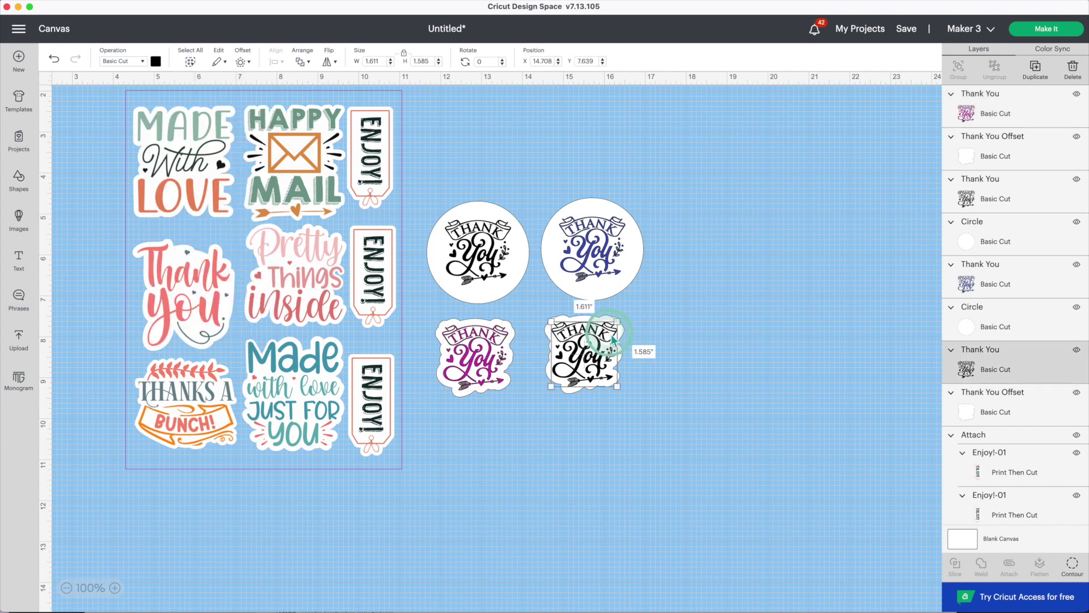
left_click(155, 61)
left_click(234, 150)
left_click(688, 316)
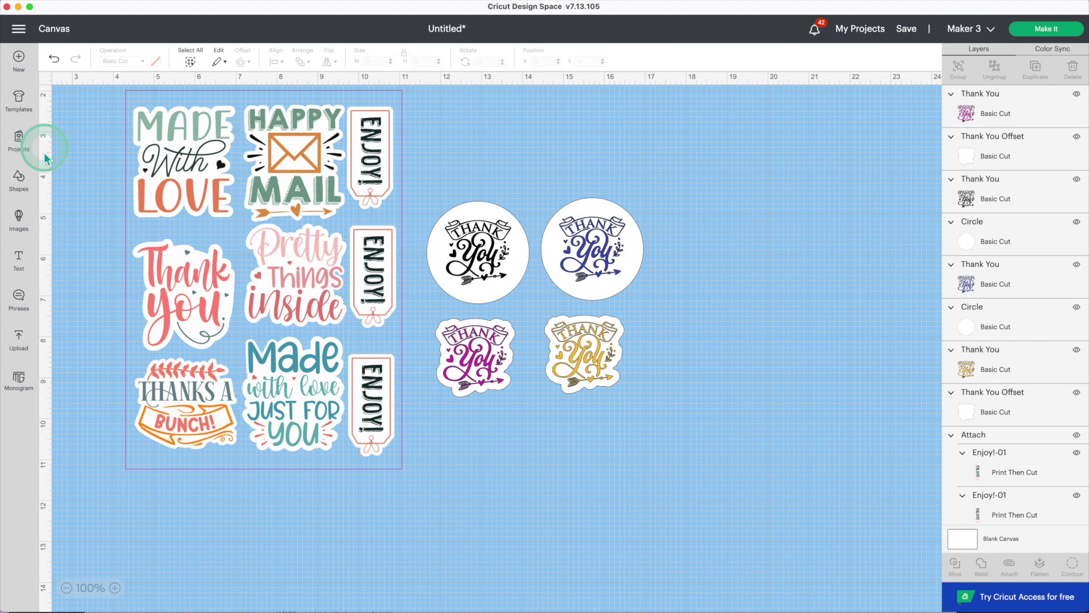
Add the text lines "Gracias" and "Por su compra" below the stickers
left_click(19, 261)
left_click_drag(137, 258, 539, 444)
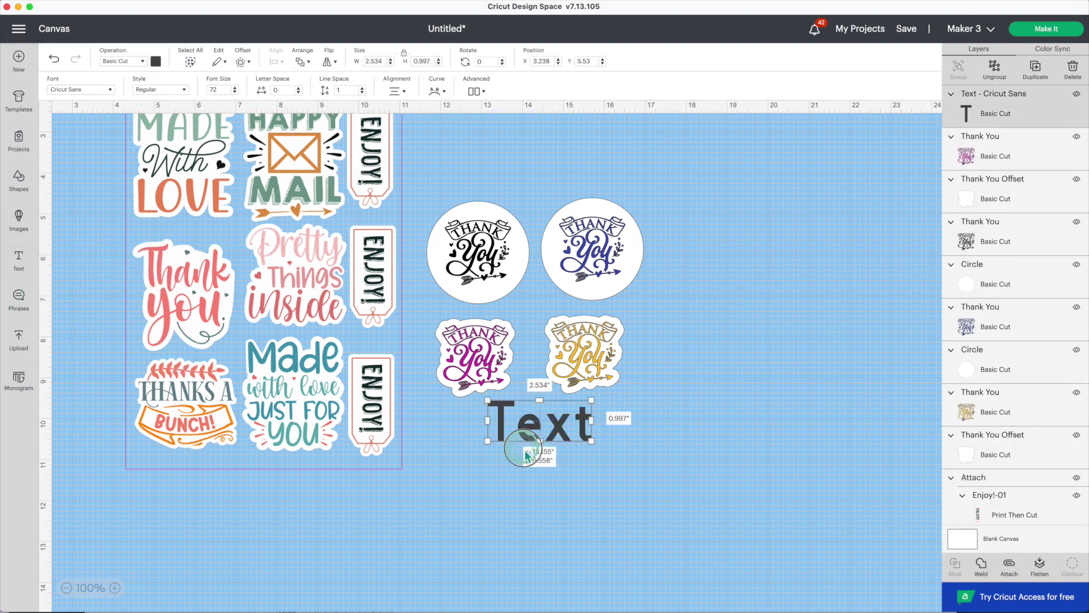
type("Gracias")
key("ctrl+d")
type("Por su compra")
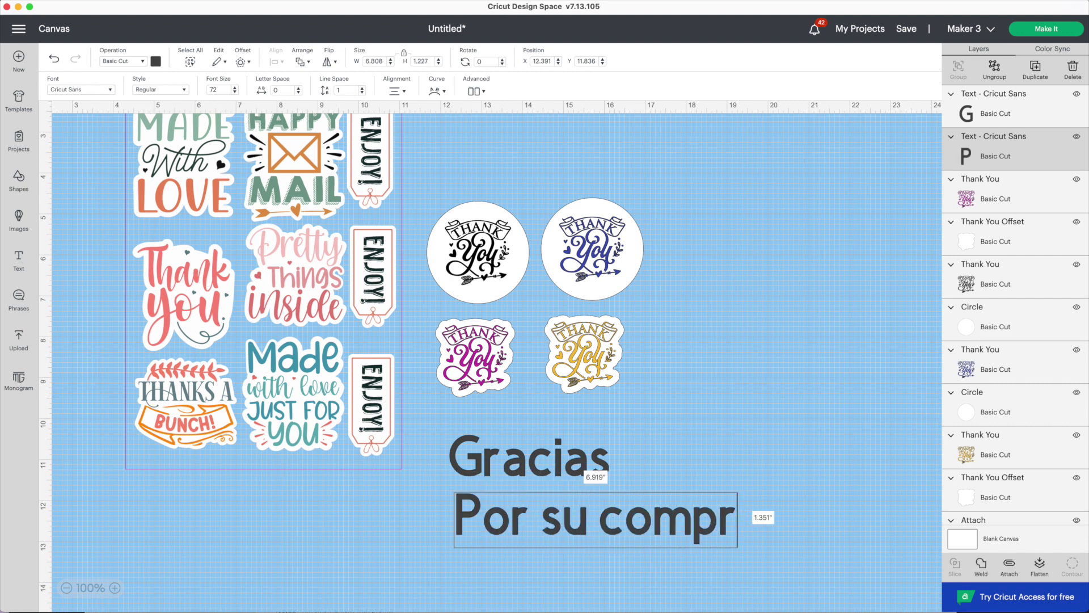
Set Gracias to Lana Jane and Por su compra to BFC Harvest Kitchen, shrinking it underneath
left_click(527, 457)
left_click(80, 90)
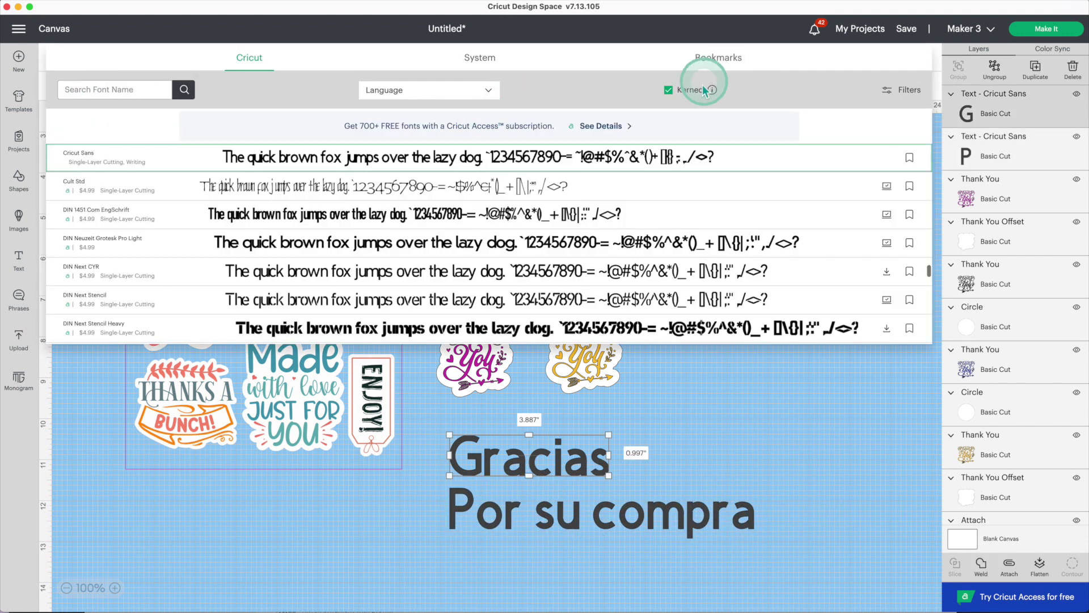
left_click(716, 57)
left_click(195, 215)
left_click(696, 505)
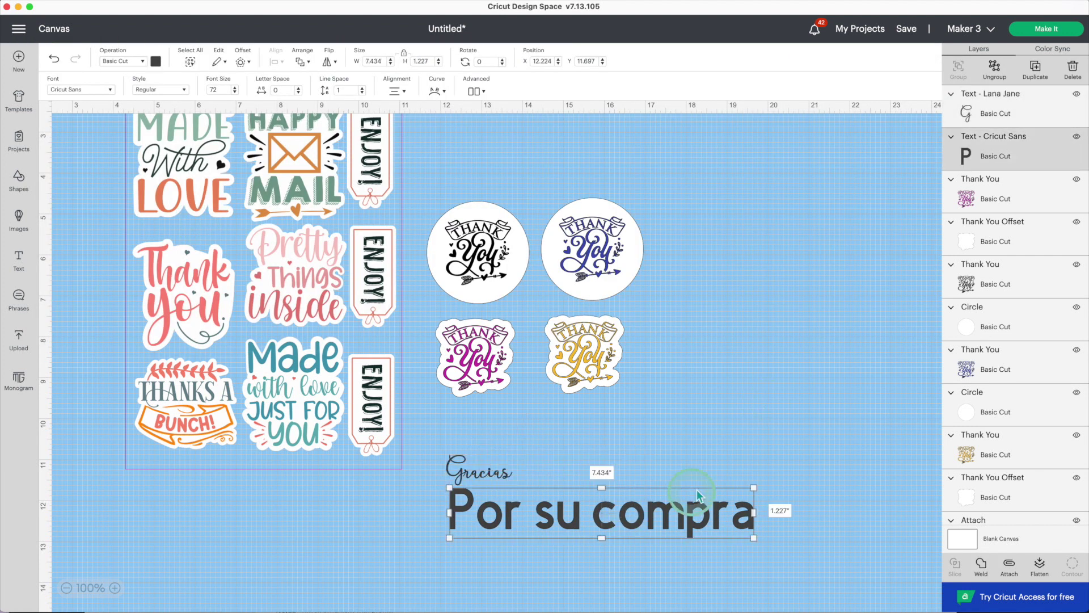
left_click(87, 91)
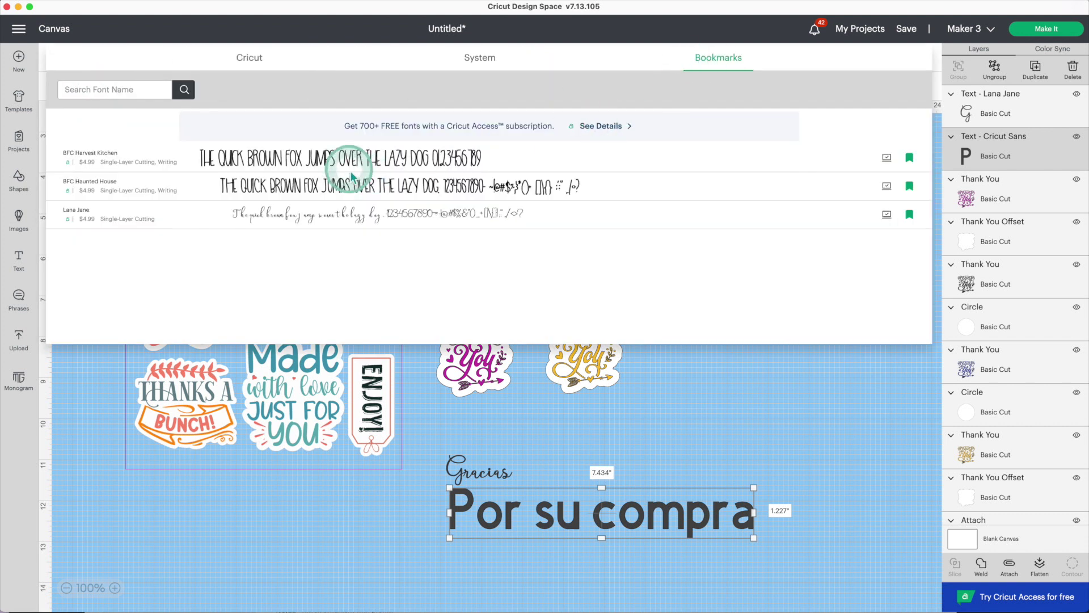
left_click(376, 176)
left_click(724, 495)
left_click(578, 511)
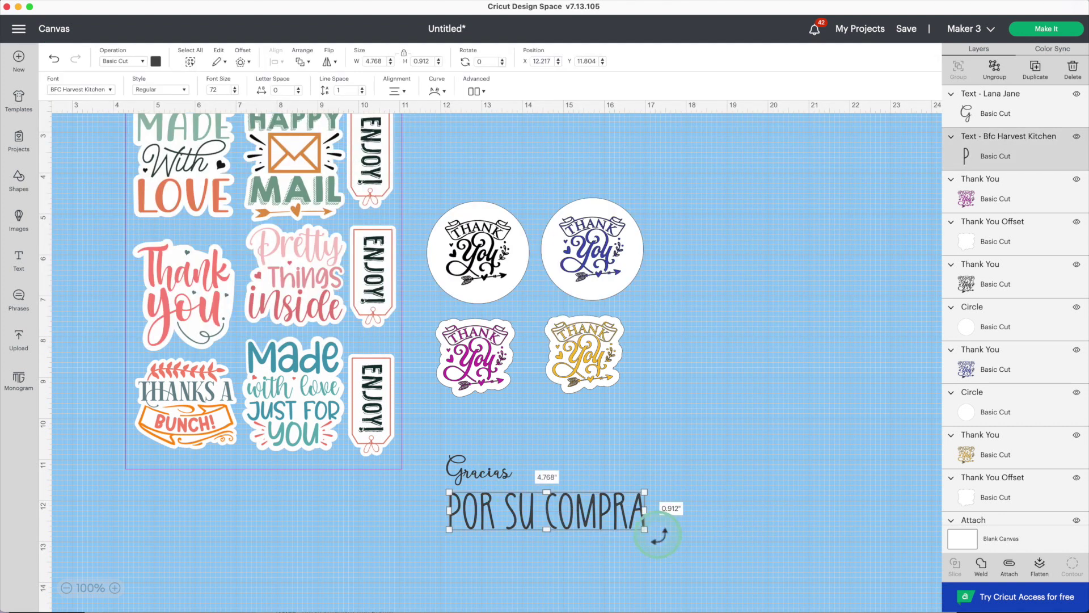
left_click_drag(649, 532, 519, 500)
left_click(619, 494)
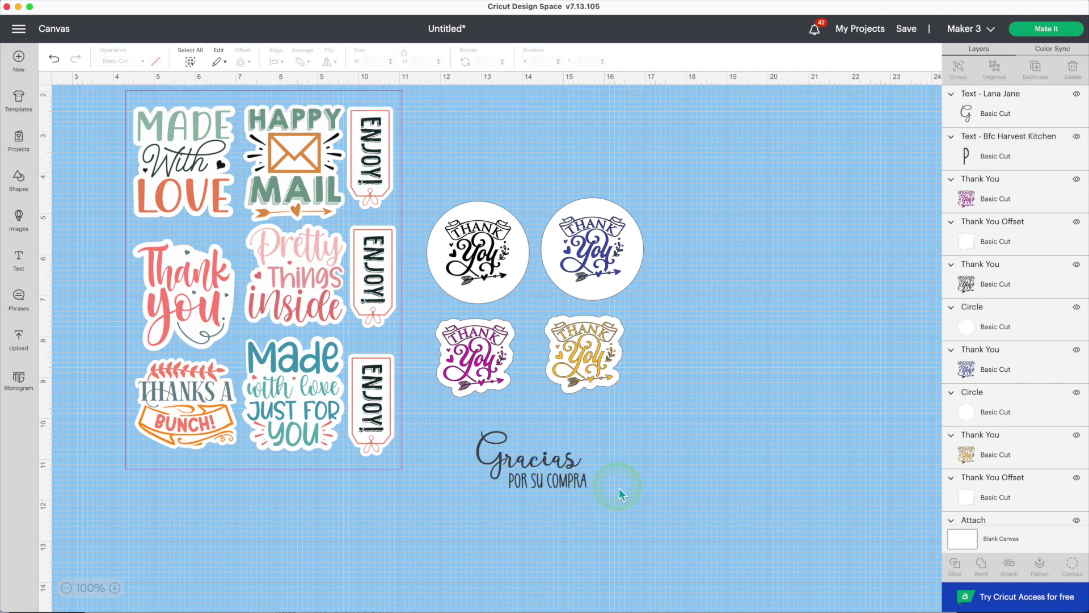
Add the saved laurel wreath, lay one branch horizontally under Gracias, and move the hearts beside it
left_click(21, 224)
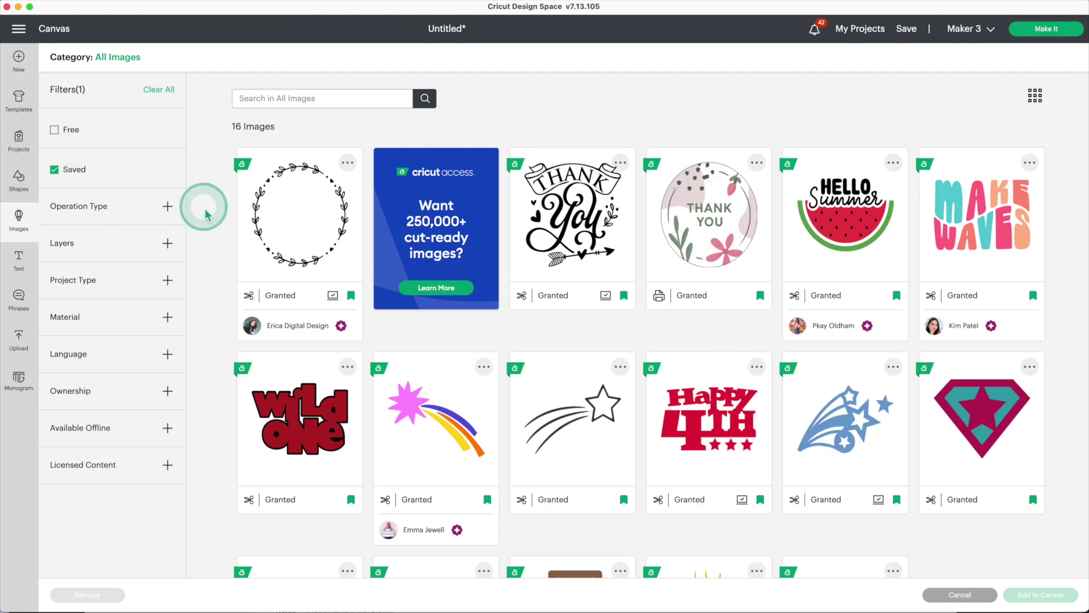
left_click(297, 255)
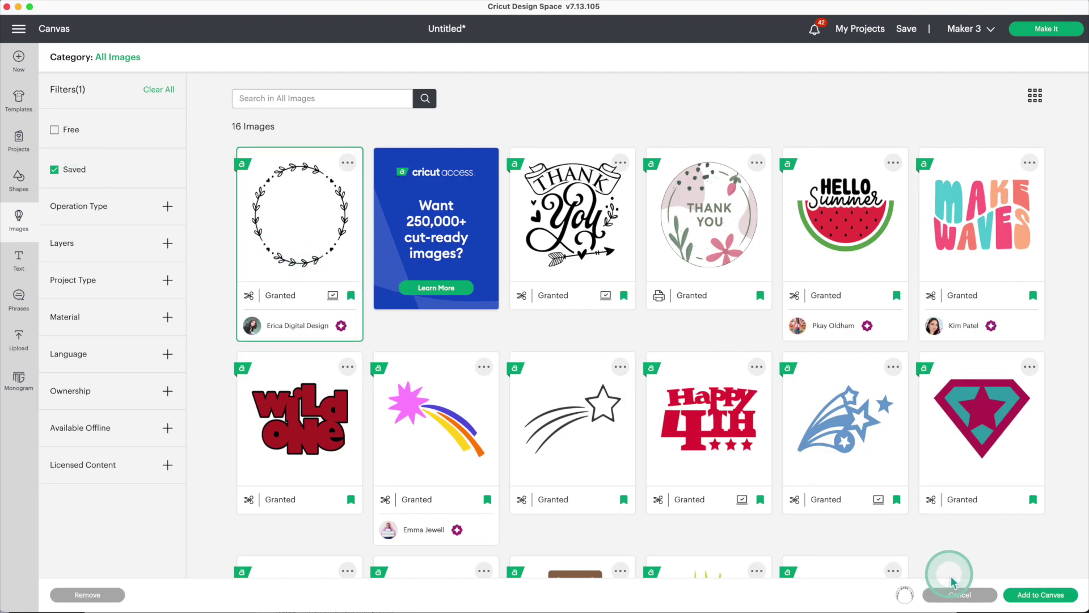
left_click(1025, 596)
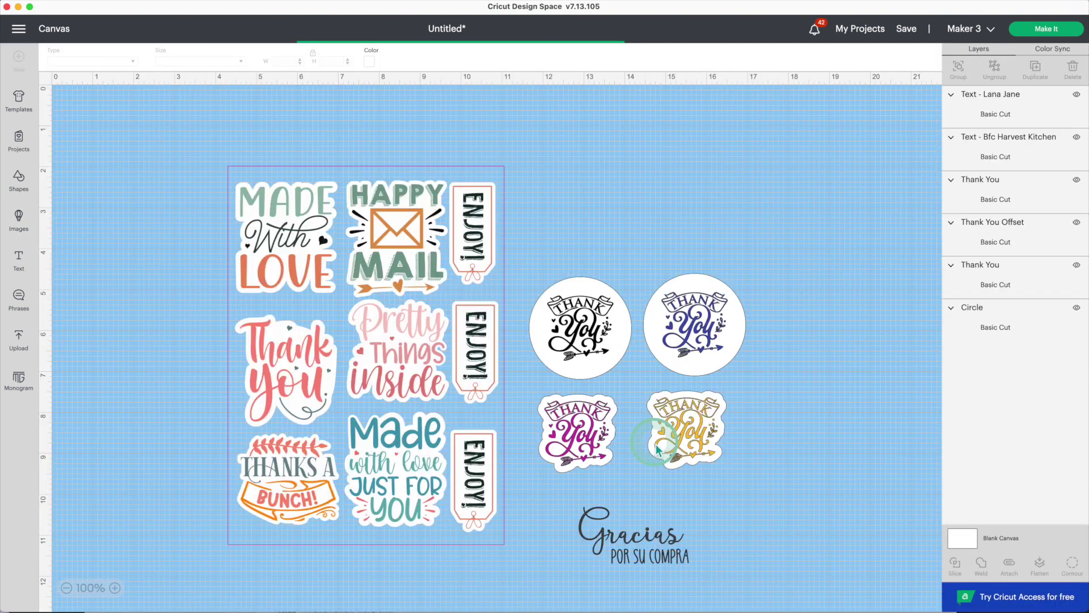
left_click(644, 376)
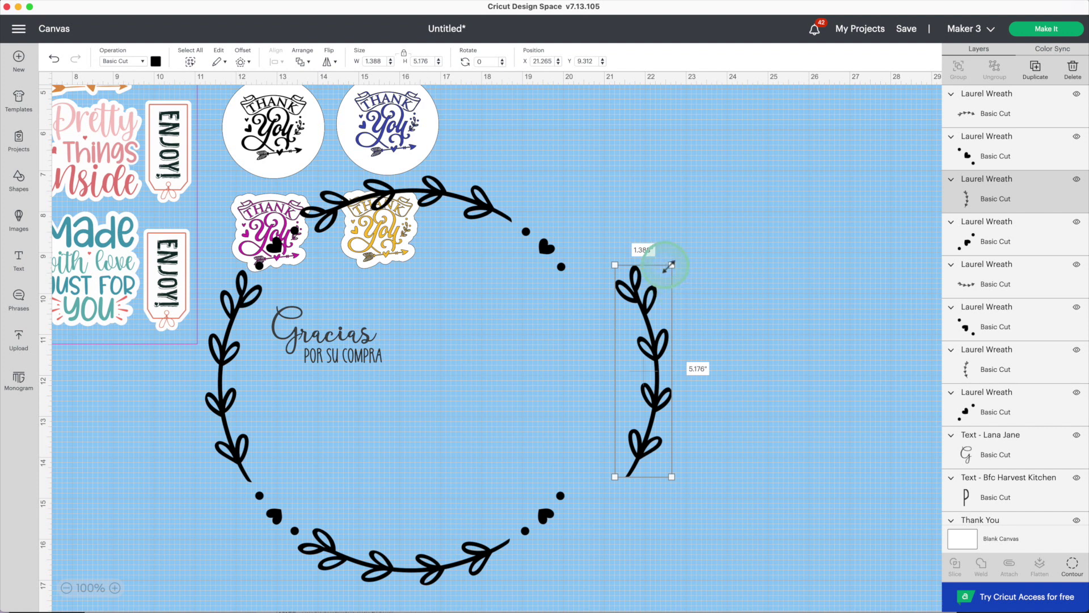
left_click_drag(669, 264, 752, 383)
left_click_drag(681, 379, 413, 391)
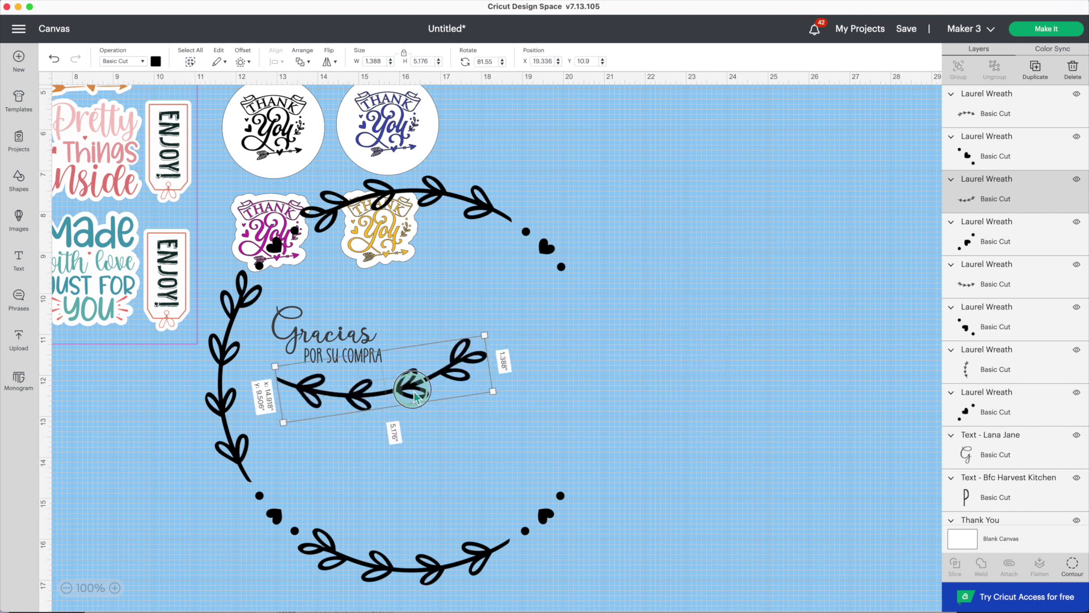
left_click_drag(549, 251, 640, 334)
Delete the extra wreath pieces, weld the Gracias design into one piece, and duplicate it
left_click(486, 559)
key("Delete")
left_click(260, 477)
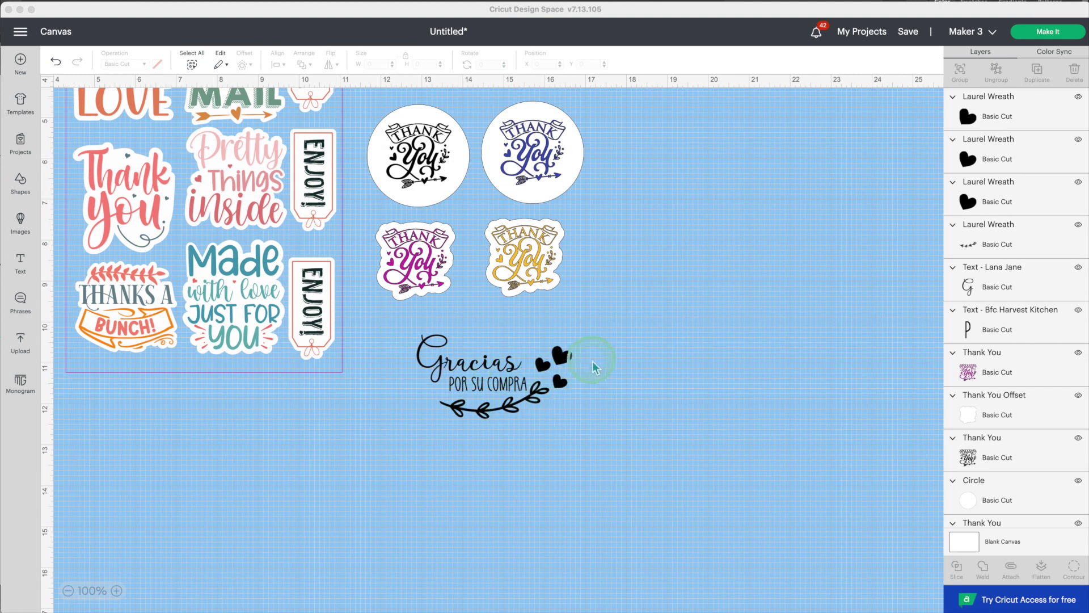
left_click(592, 361)
left_click_drag(411, 336, 596, 419)
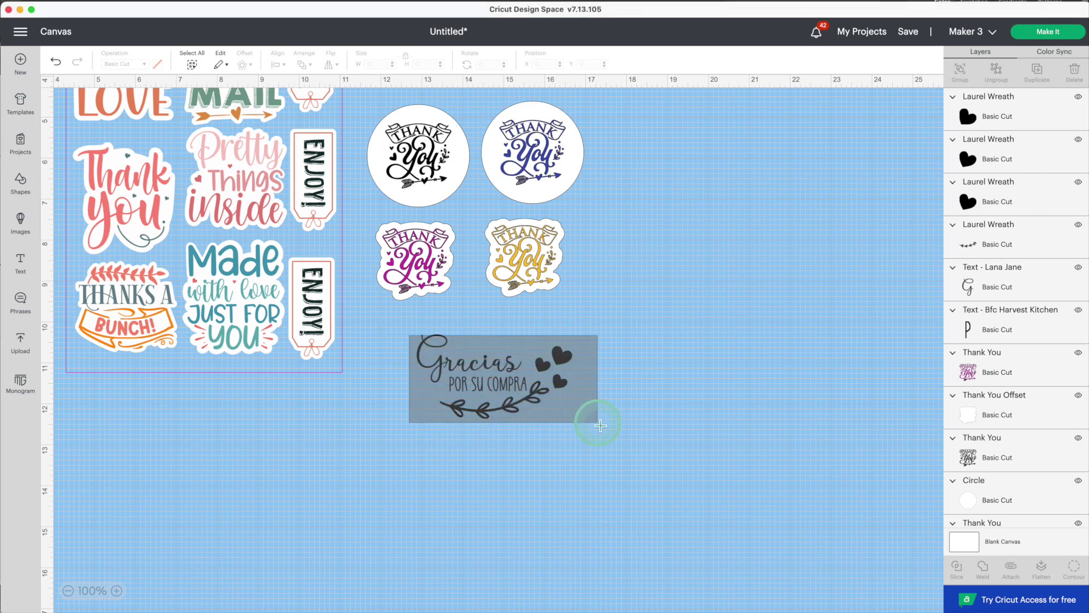
left_click(986, 569)
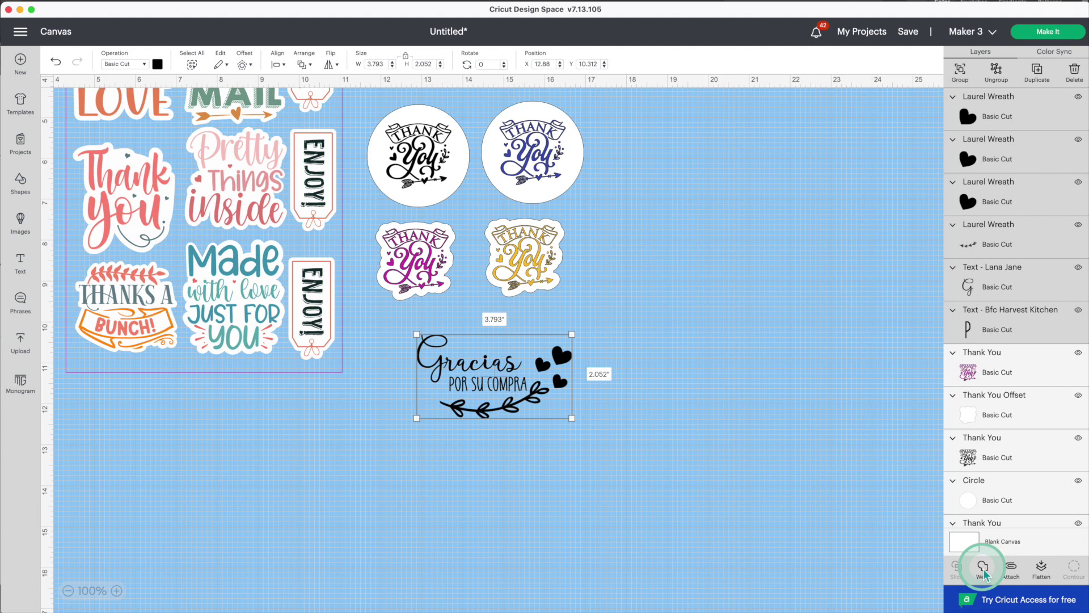
left_click_drag(554, 397, 716, 397)
key("super+d")
scroll(504, 425, "up", 1)
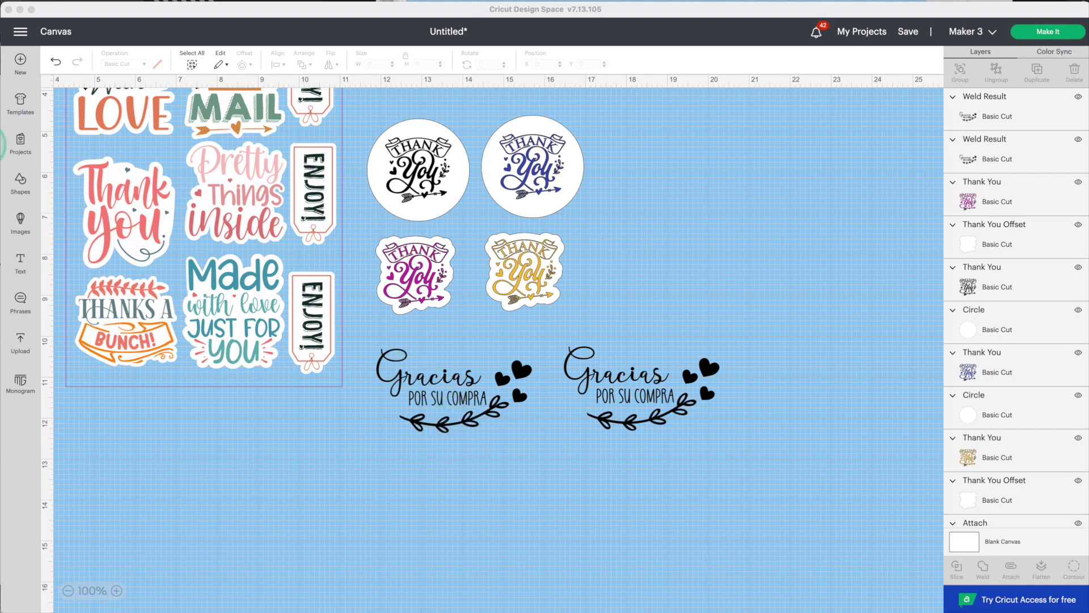
left_click(25, 194)
left_click(23, 192)
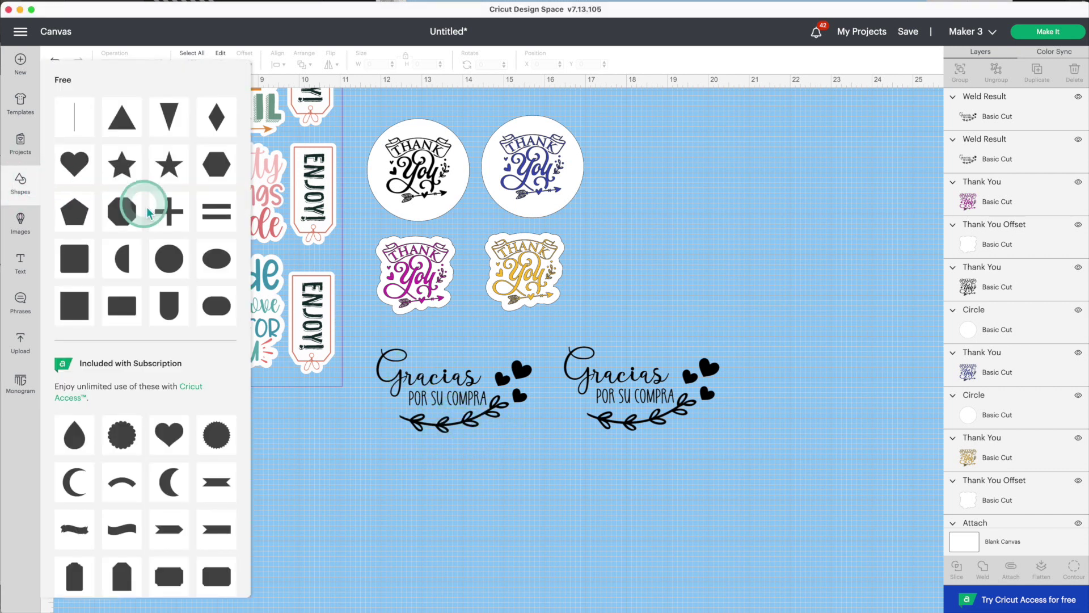
Add a white rectangle and place the left Gracias design on top of it, brought to front
left_click(135, 309)
left_click(157, 64)
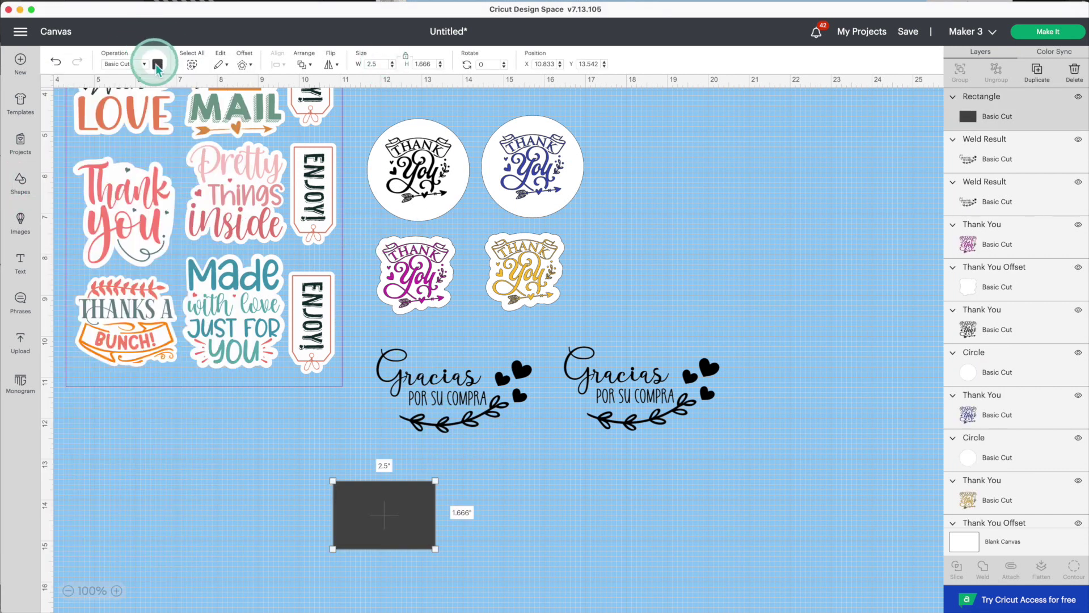
left_click(253, 81)
right_click(533, 375)
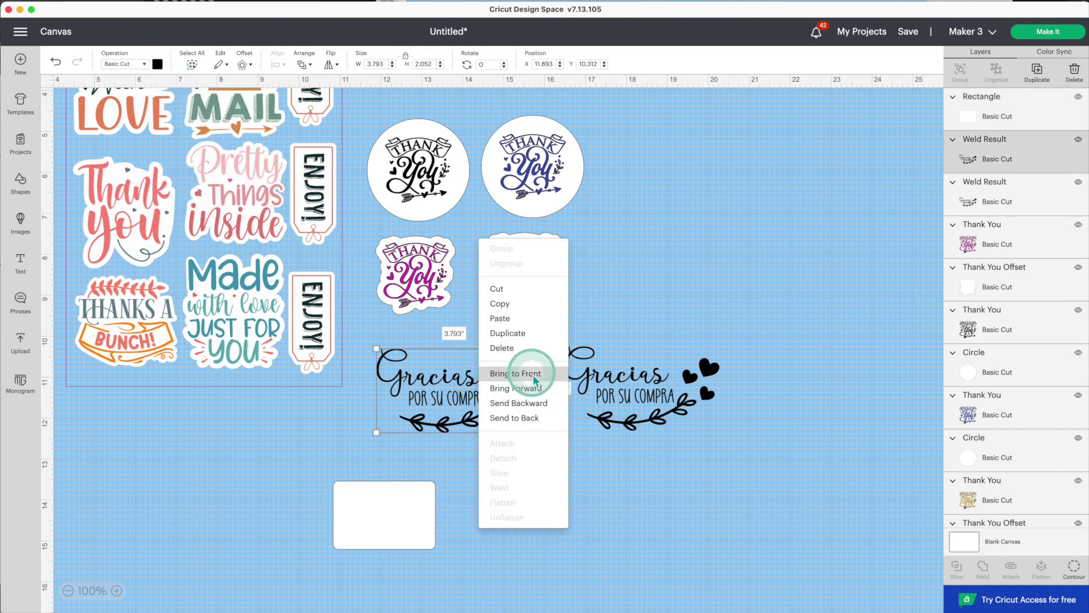
left_click(533, 375)
left_click_drag(527, 377, 422, 519)
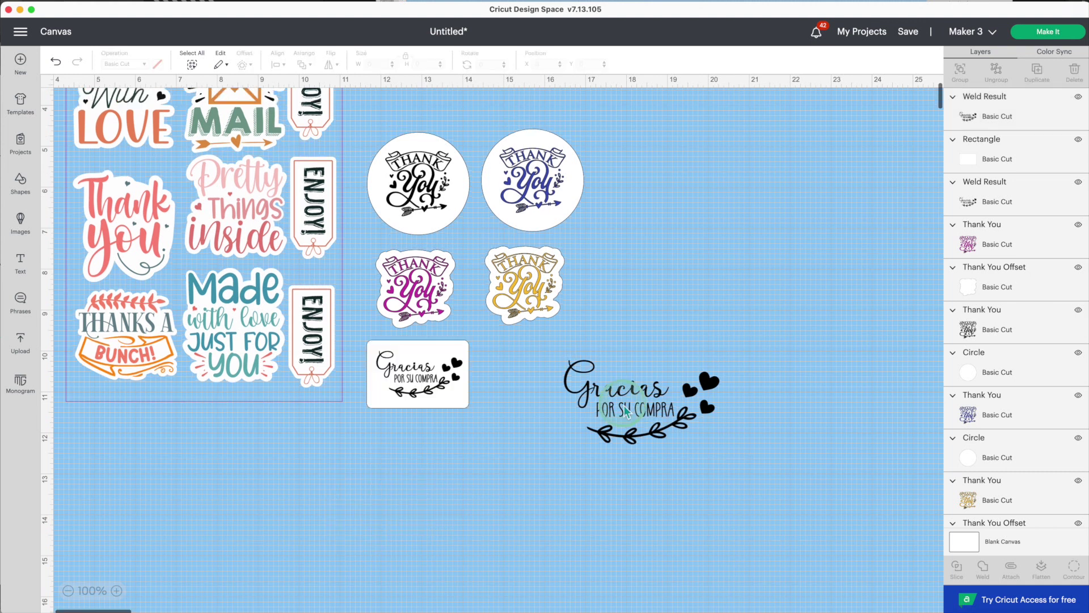
Give the second Gracias design a white 0.236 in offset border
left_click(604, 399)
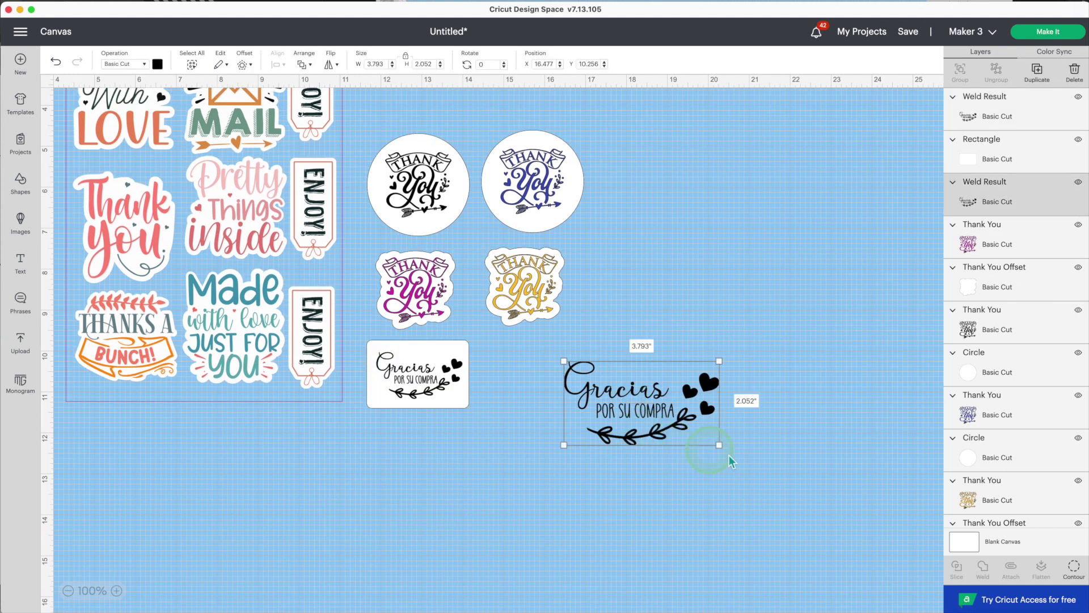
left_click(244, 65)
left_click_drag(227, 131, 228, 134)
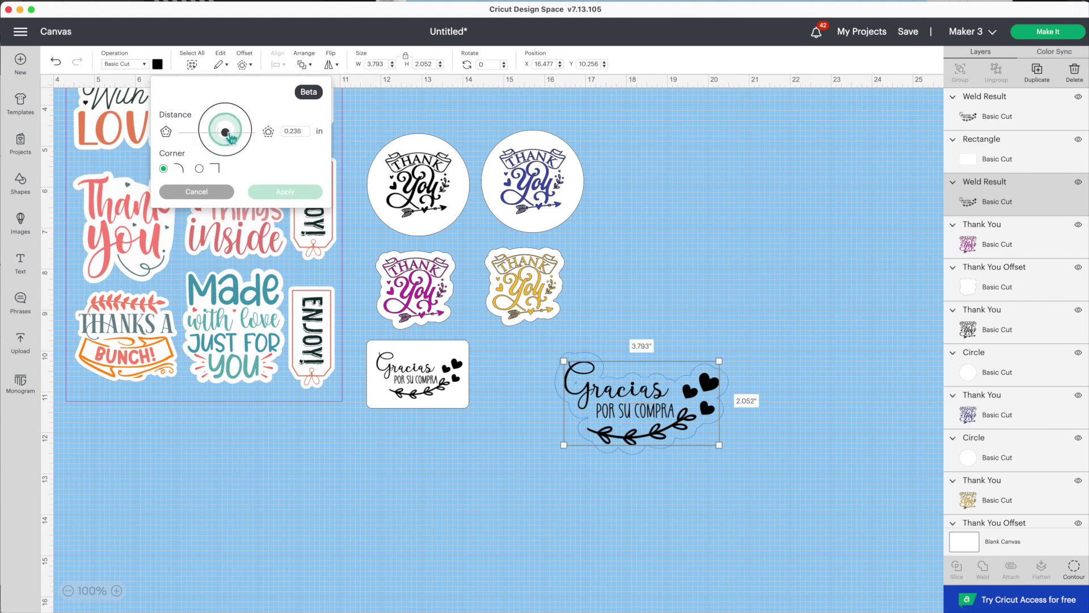
left_click(285, 192)
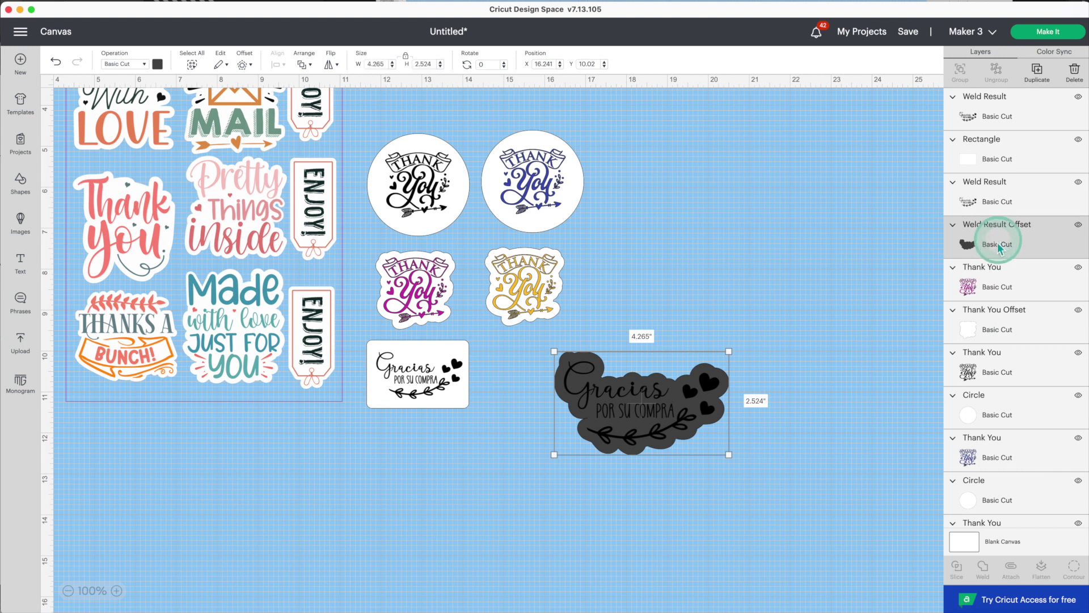
left_click(157, 64)
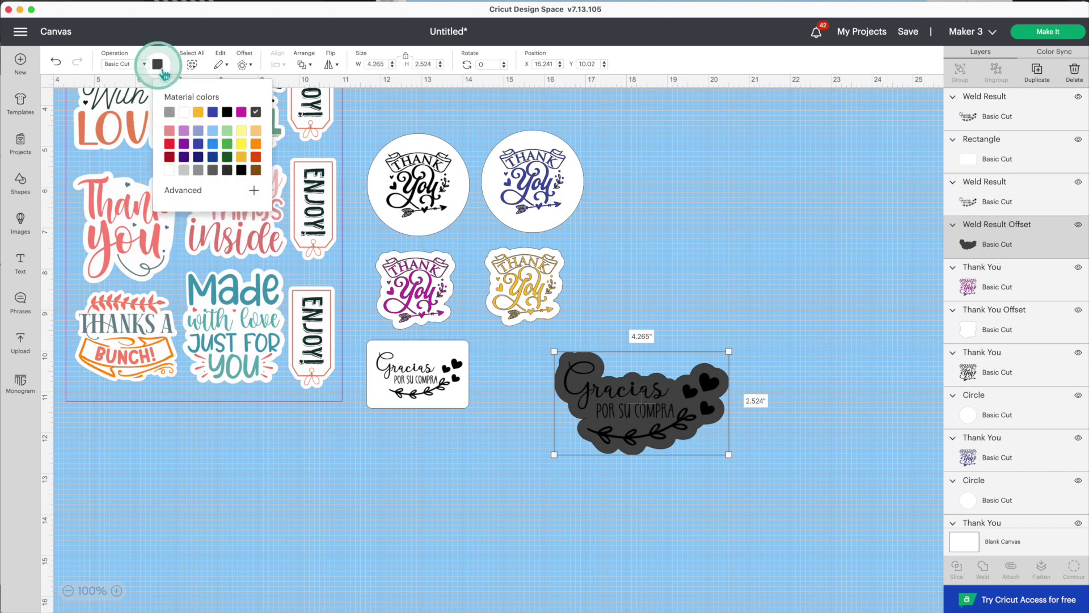
left_click(183, 112)
Resize the Gracias sticker and its border to 2.5 in wide
left_click(775, 365)
left_click_drag(774, 364, 624, 451)
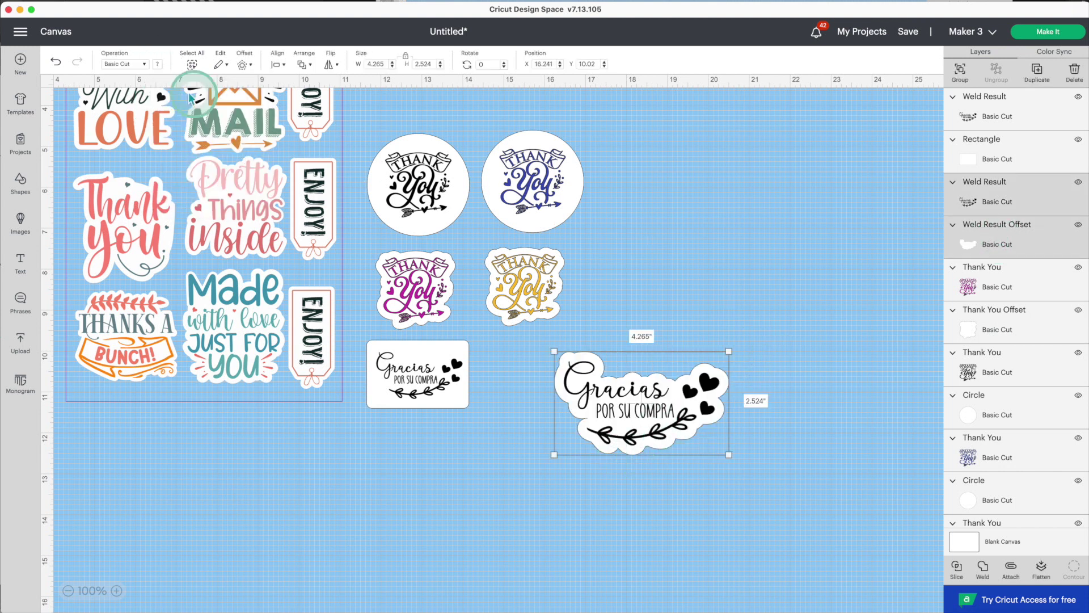
left_click(374, 62)
type("2.5")
key("Return")
left_click(699, 320)
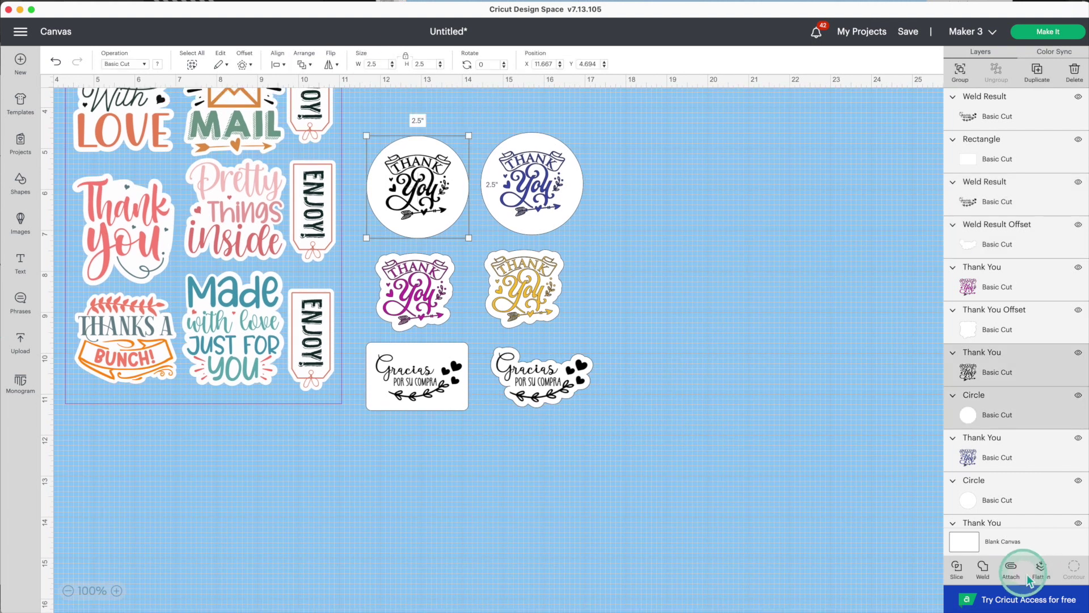
Flatten the black, blue, gold and purple Thank You stickers into Print Then Cut layers
left_click(1030, 578)
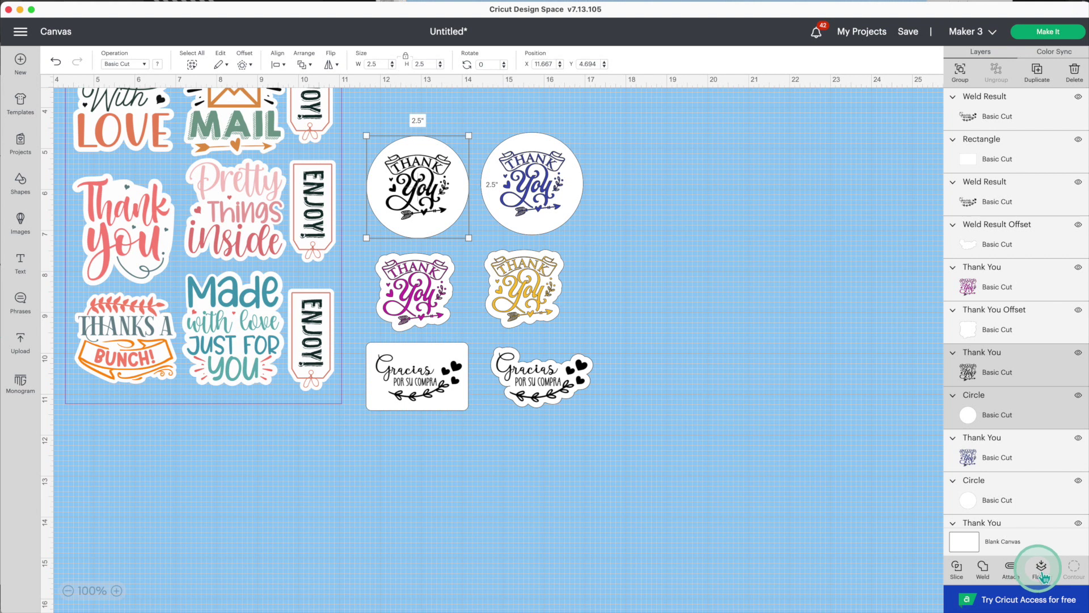
left_click(559, 195)
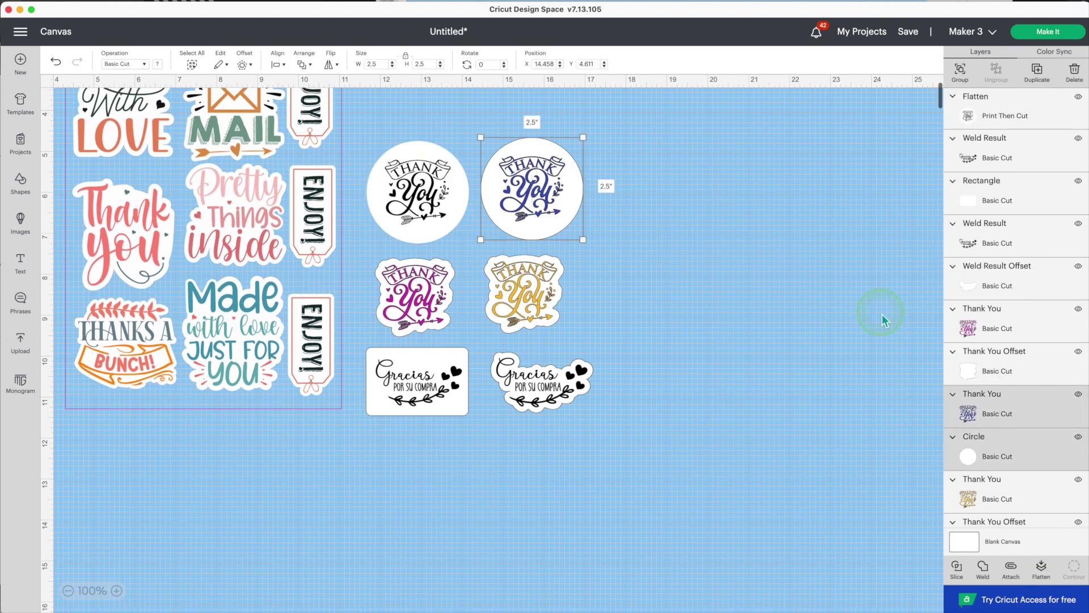
left_click(1041, 569)
left_click_drag(601, 275, 487, 312)
left_click(1041, 567)
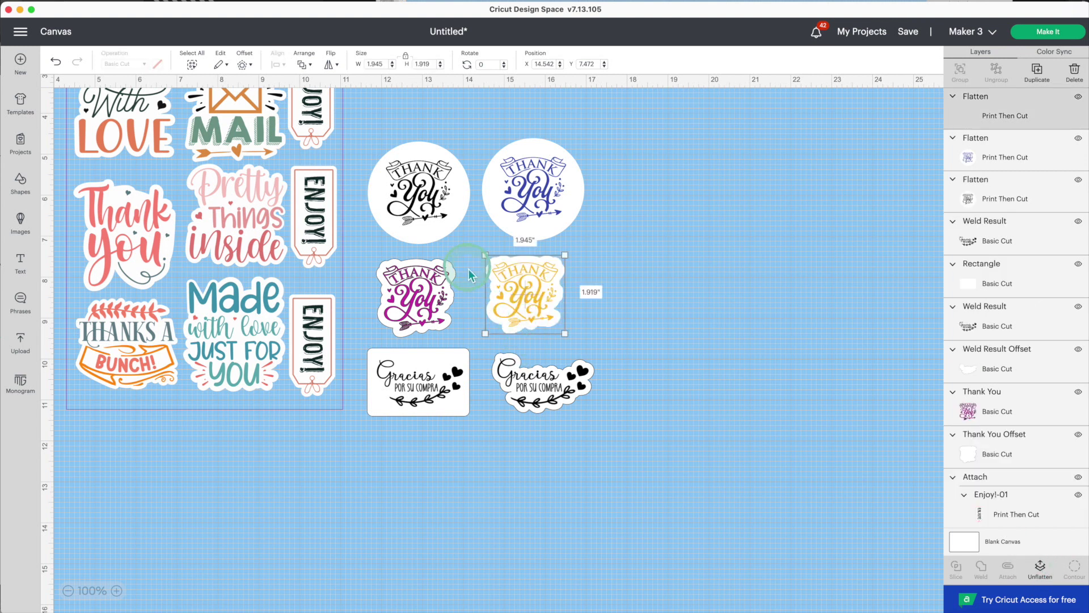
left_click_drag(469, 275, 386, 327)
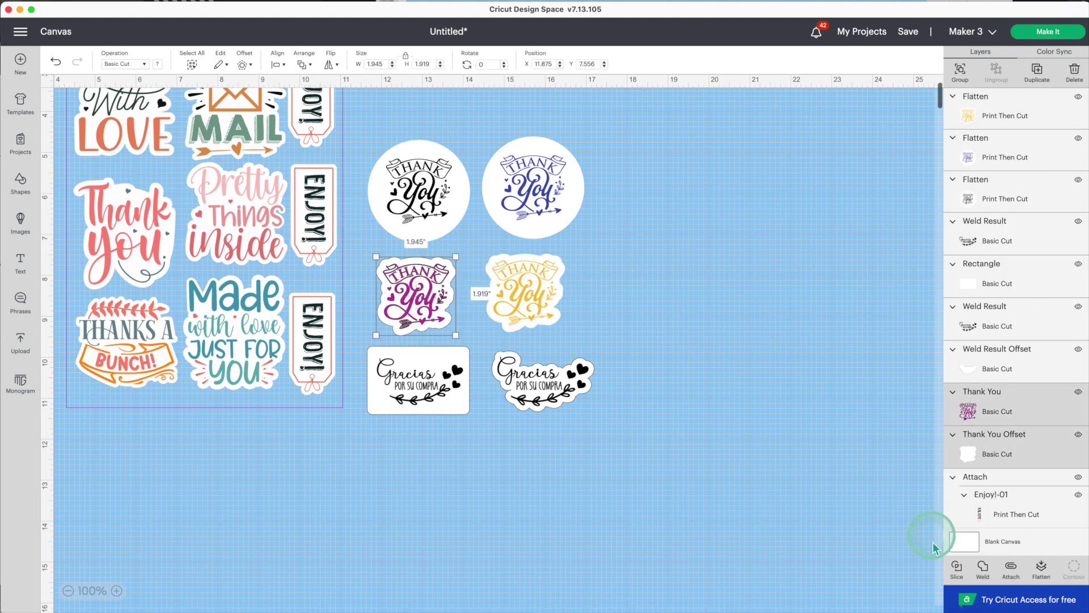
left_click(1042, 569)
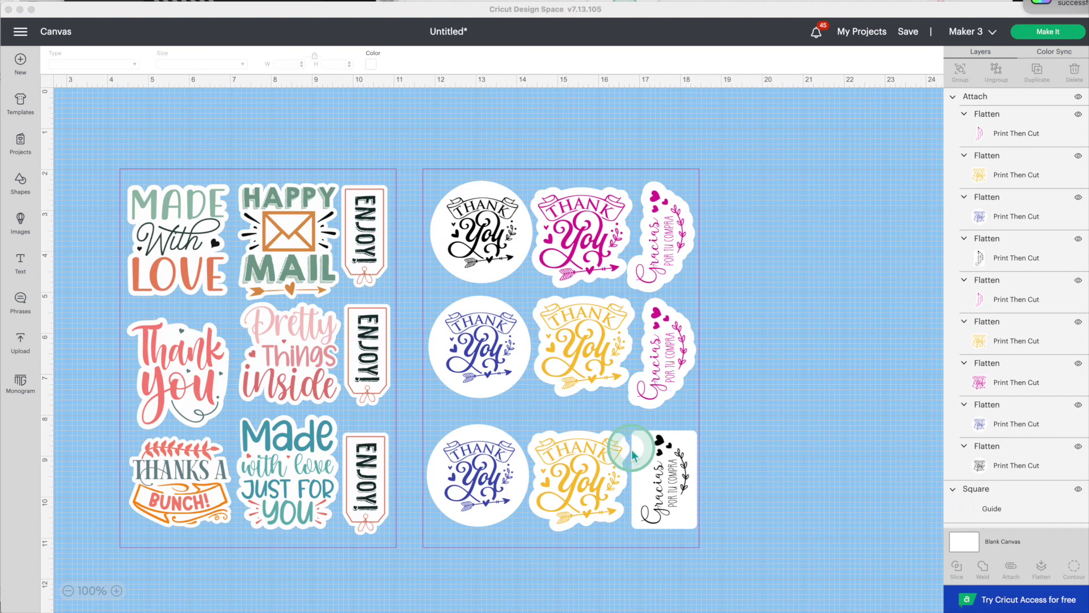
Send the project to the Prepare screen with Make It, sorted onto two mats
left_click(460, 175)
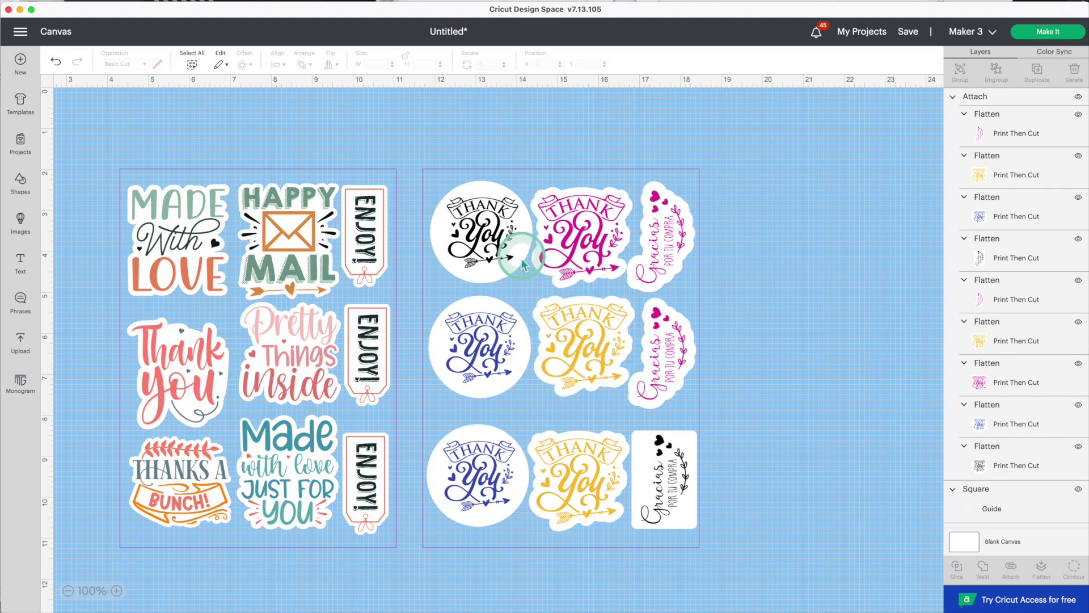
left_click(1064, 34)
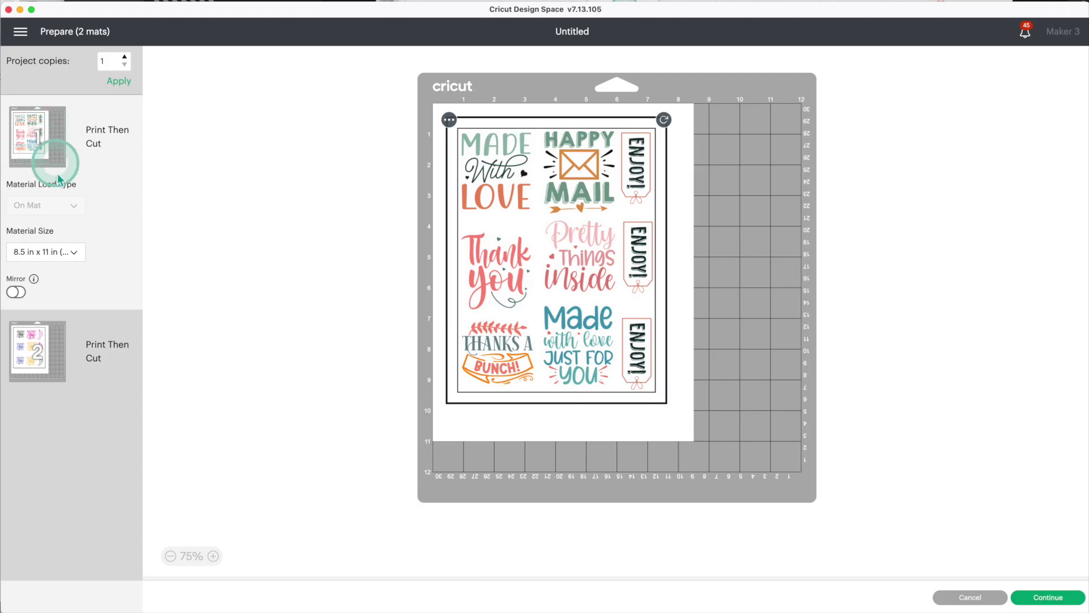
Continue past mat preparation and open print setup for the first sheet
left_click(1058, 599)
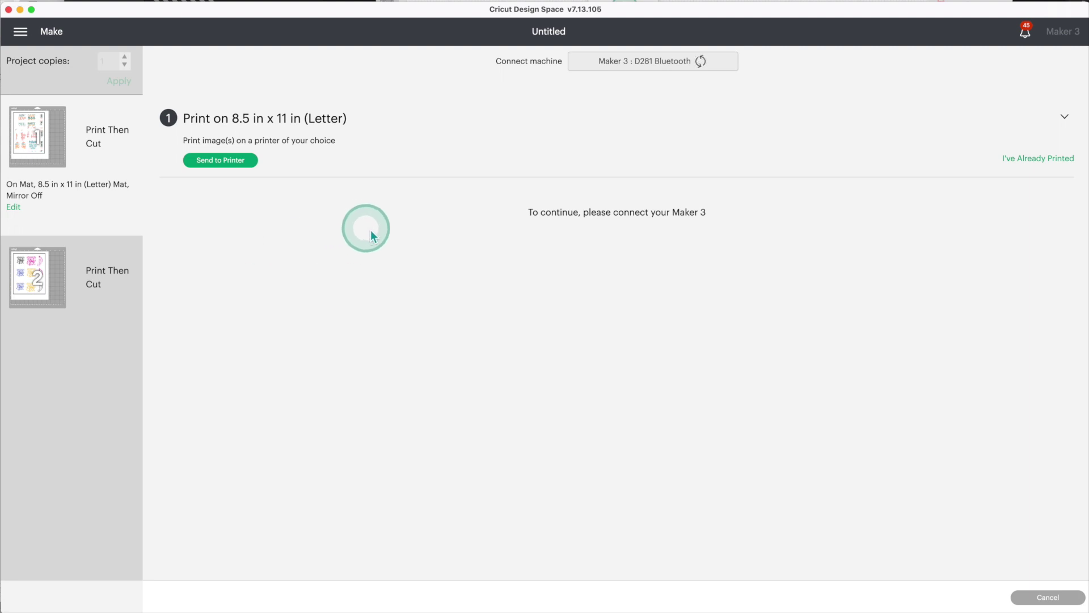
left_click(237, 165)
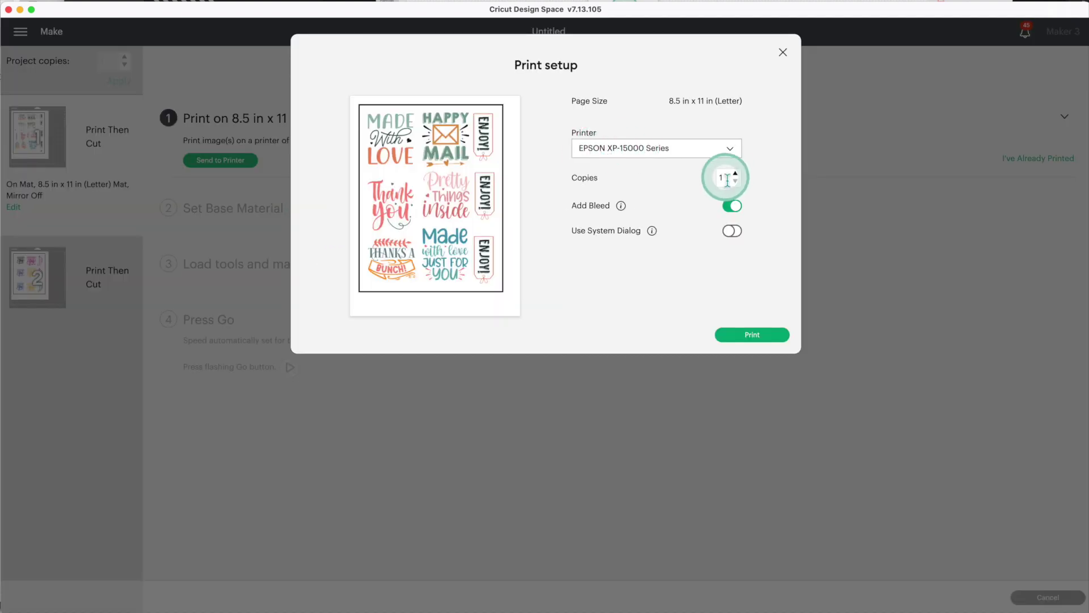
Print the first sheet with bleed turned off, then minimize Design Space
left_click(731, 207)
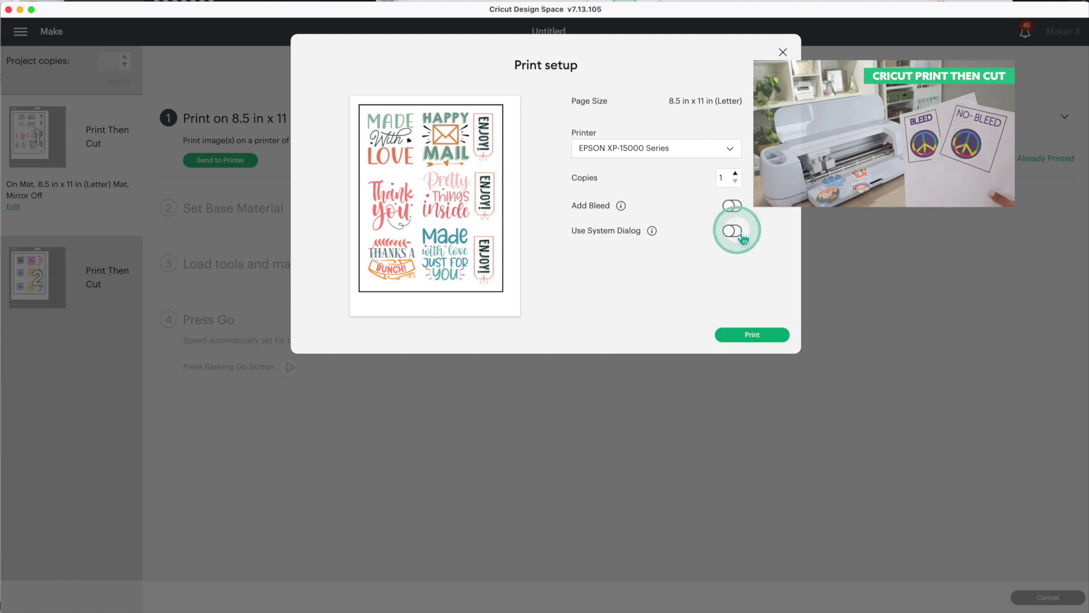
left_click(759, 342)
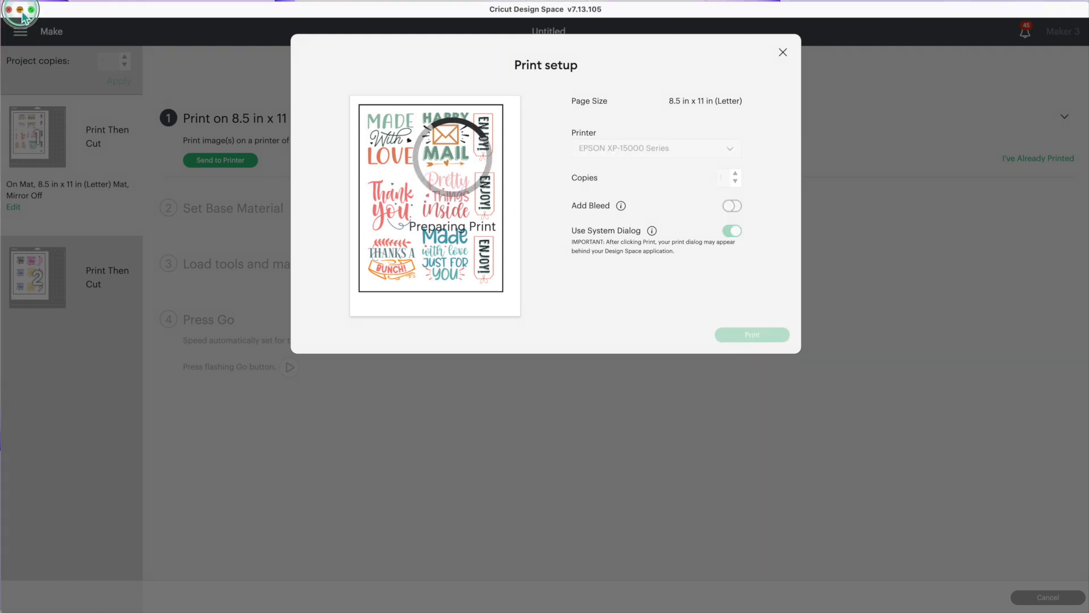
left_click(20, 10)
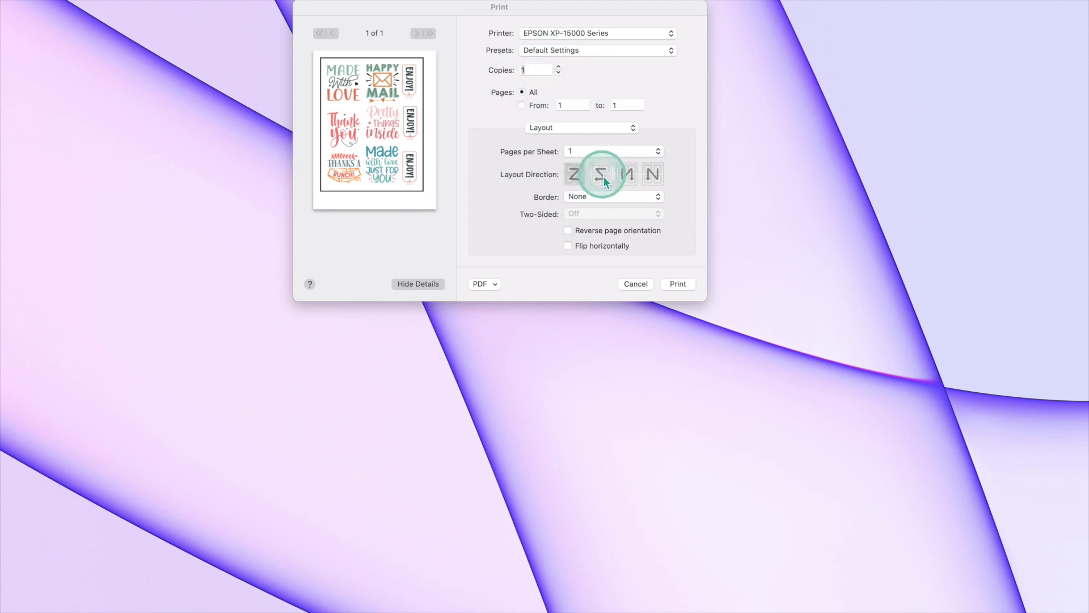
In Print Settings, set Rear Paper Feed and Photo Paper Glossy for the first sheet
left_click(574, 129)
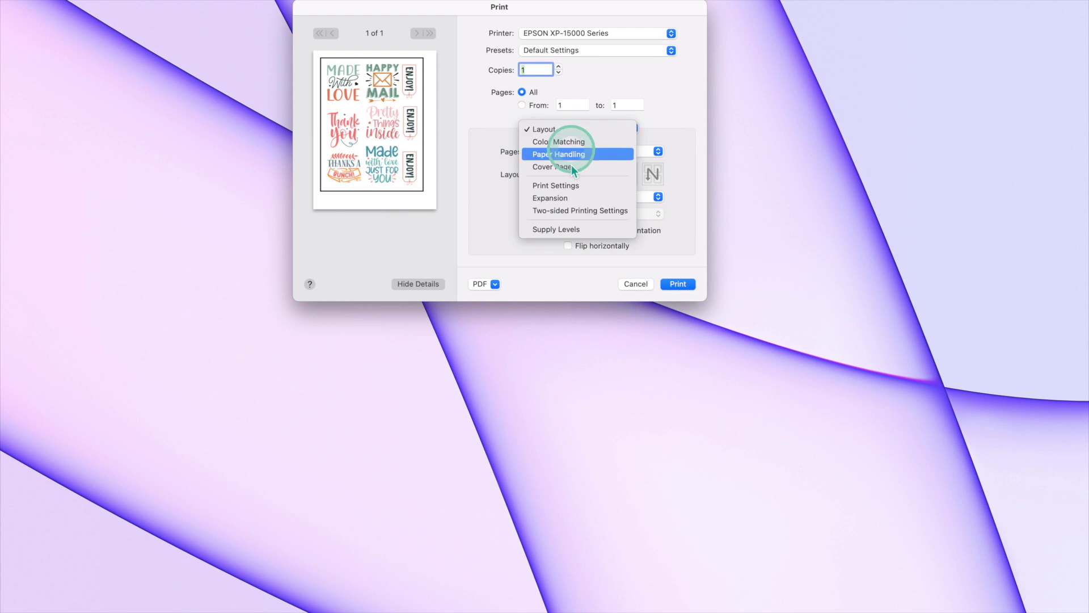
left_click(556, 191)
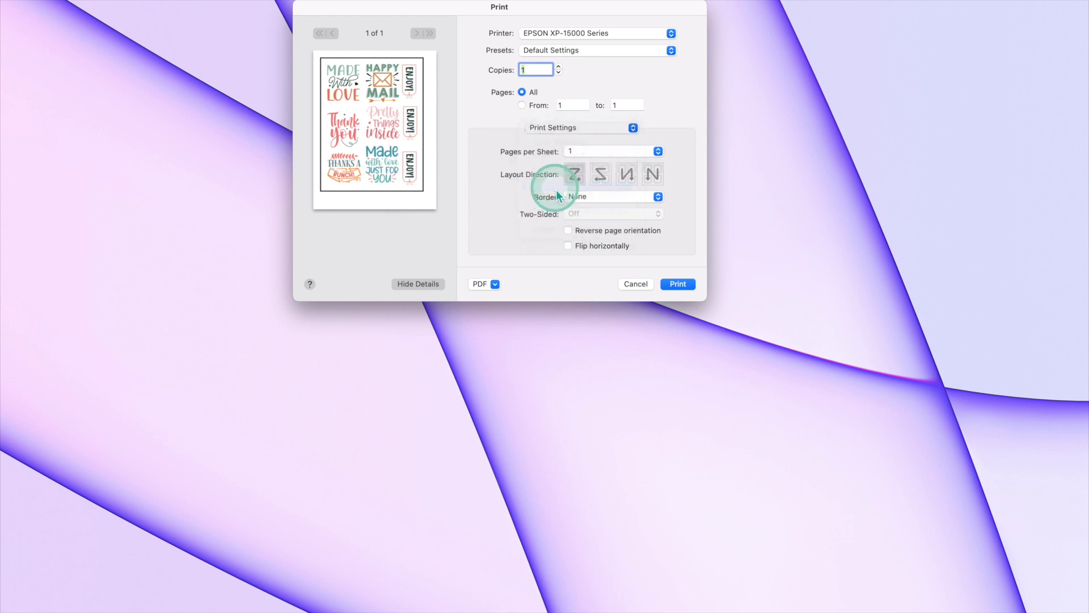
left_click(590, 164)
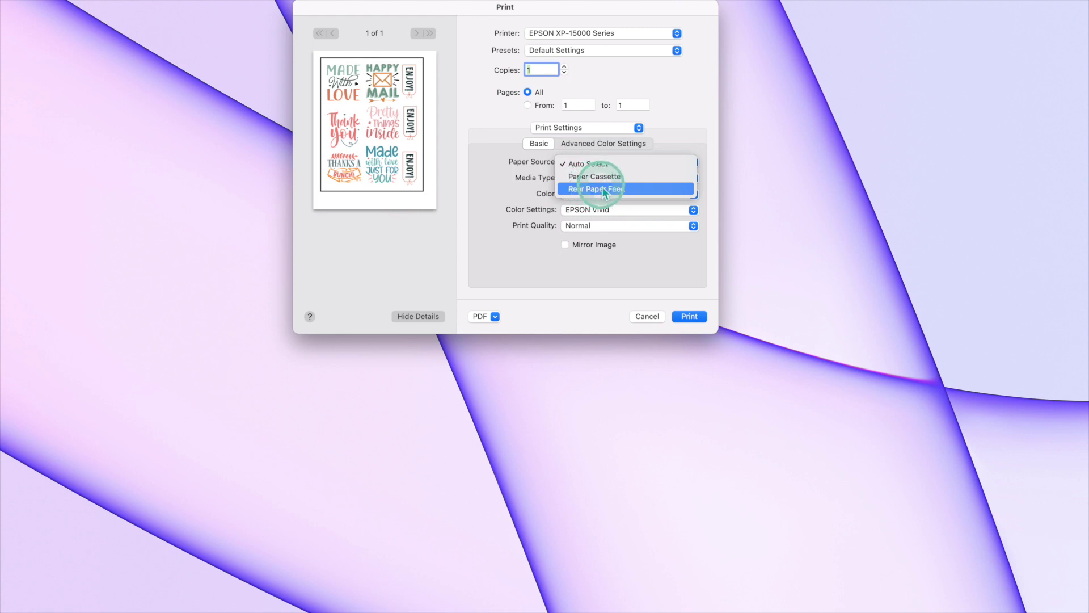
left_click(599, 190)
left_click(590, 181)
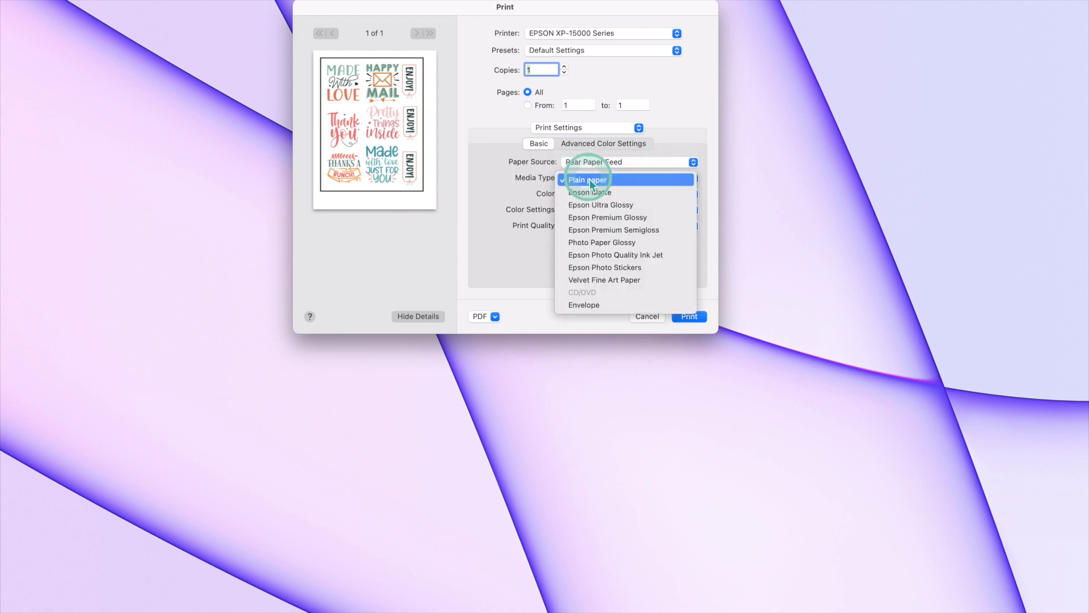
left_click(596, 245)
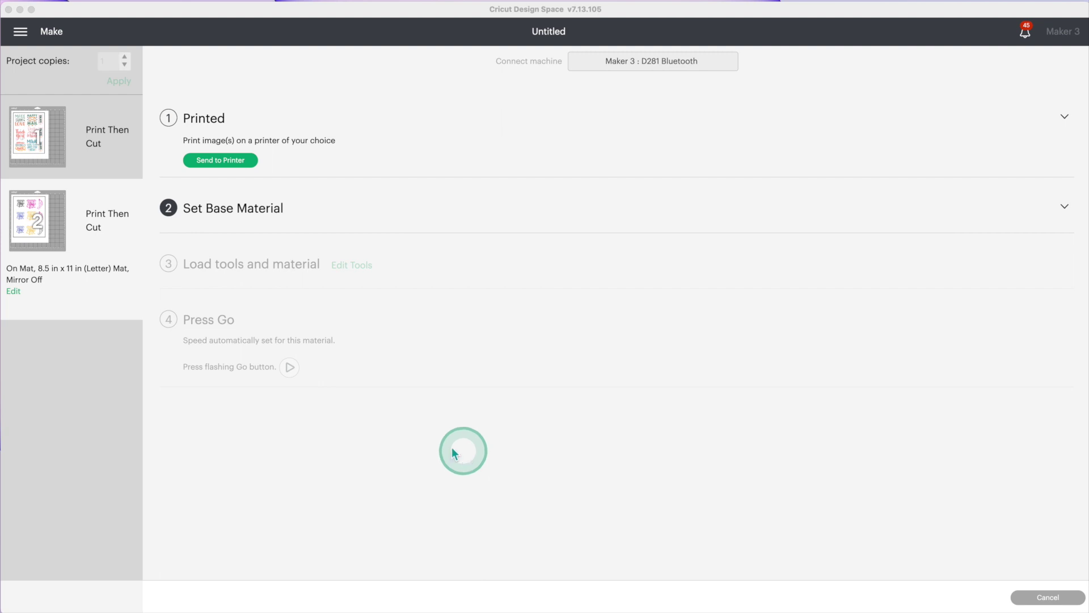
Switch to mat 2 and print it through the system print dialog
left_click(61, 221)
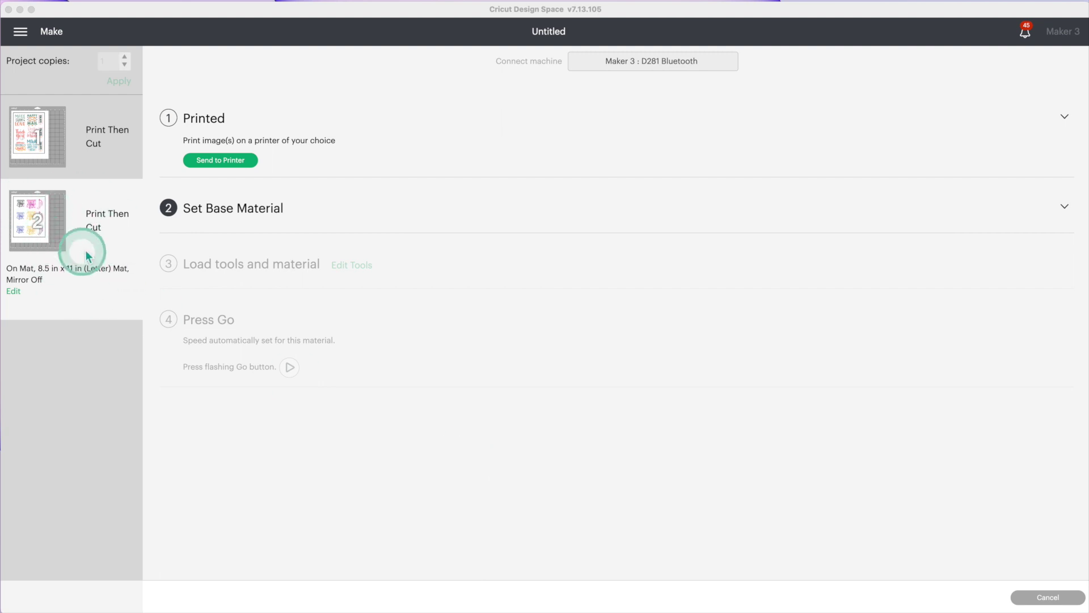
left_click(220, 161)
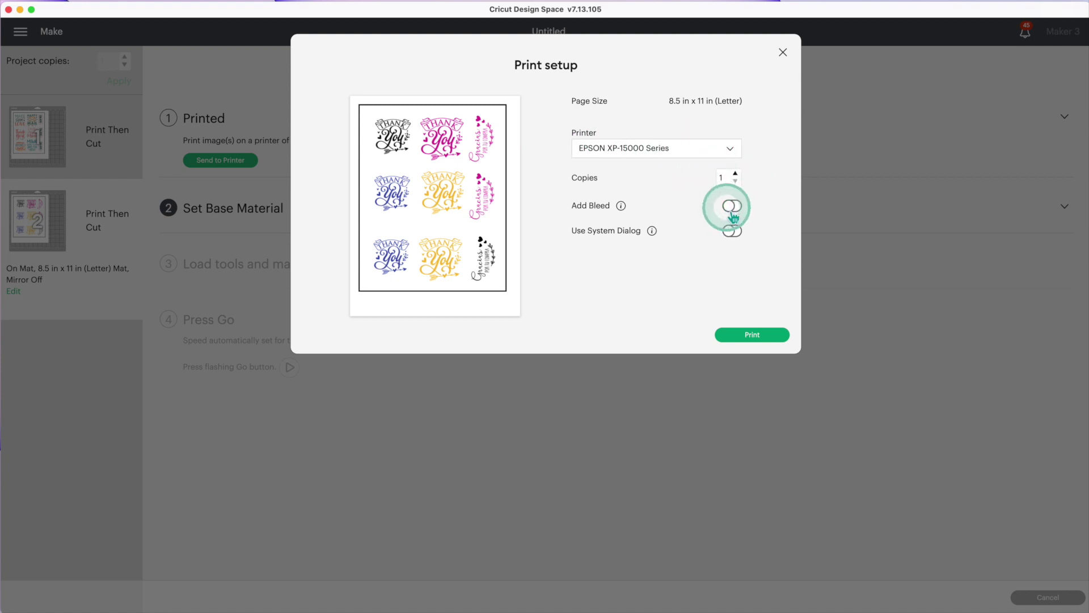
left_click(736, 233)
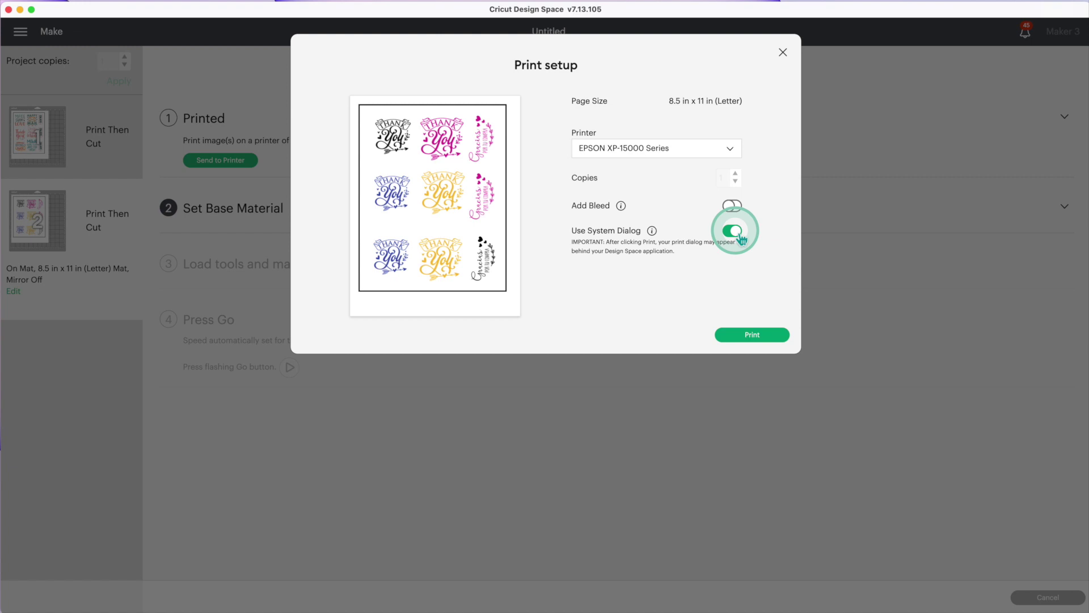
left_click(752, 339)
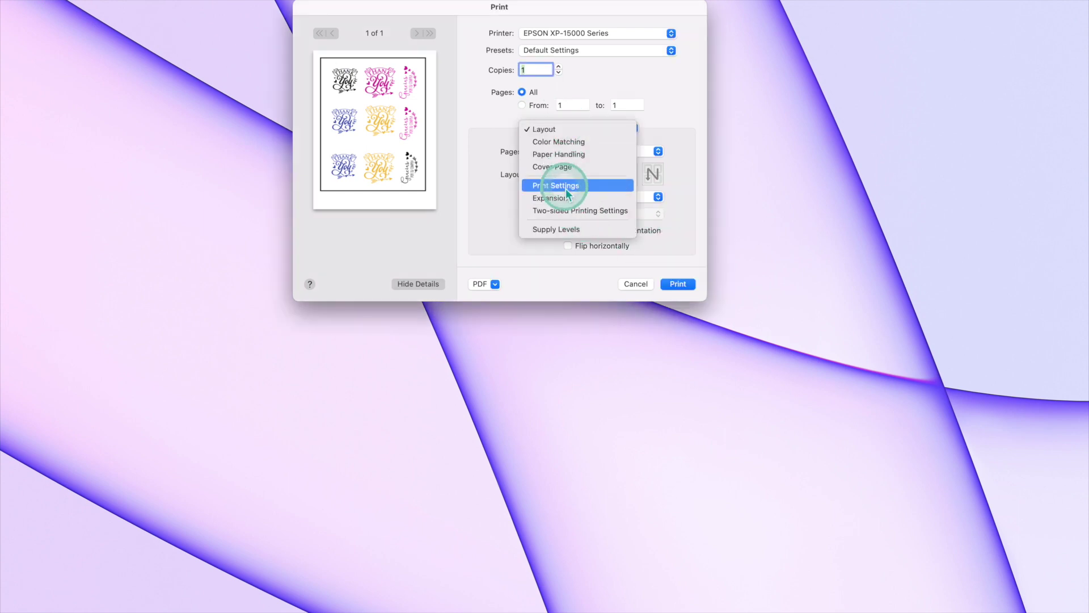
Set the second sheet's paper source to Rear Paper Feed in Print Settings
left_click(568, 191)
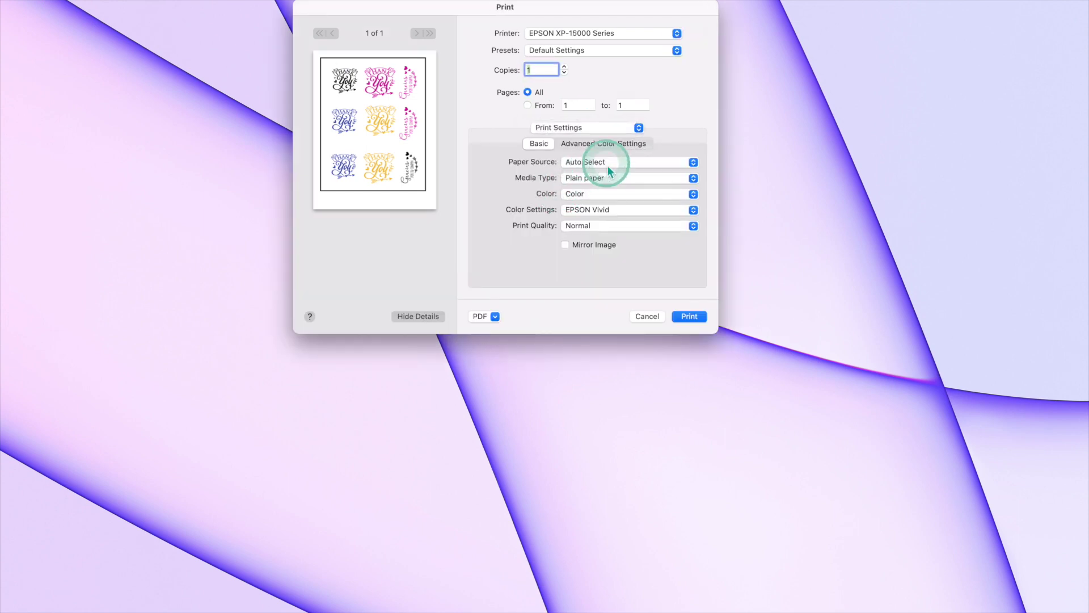
left_click(608, 165)
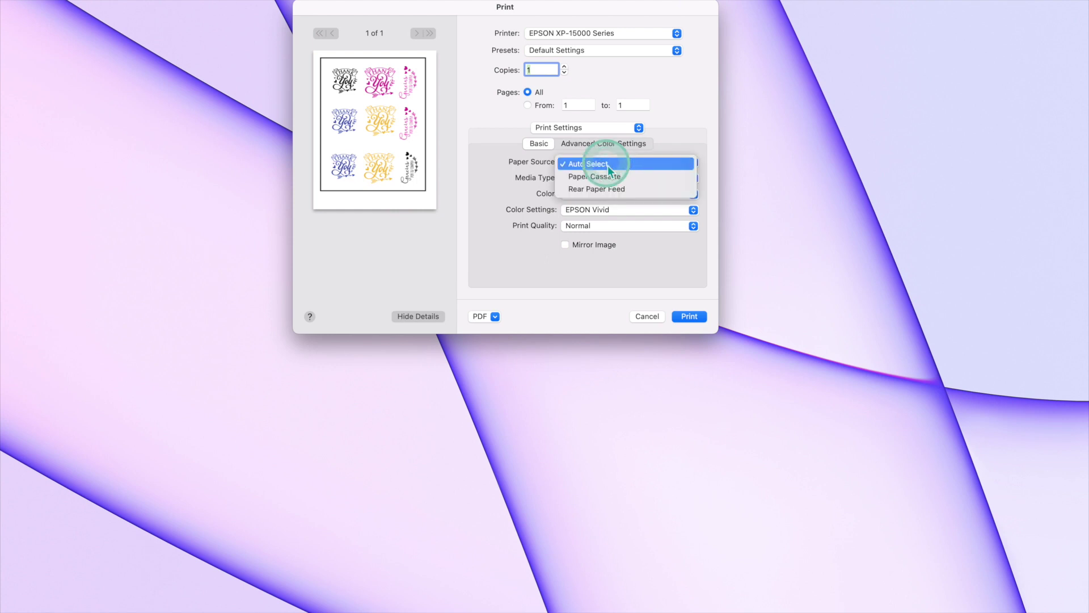
left_click(601, 194)
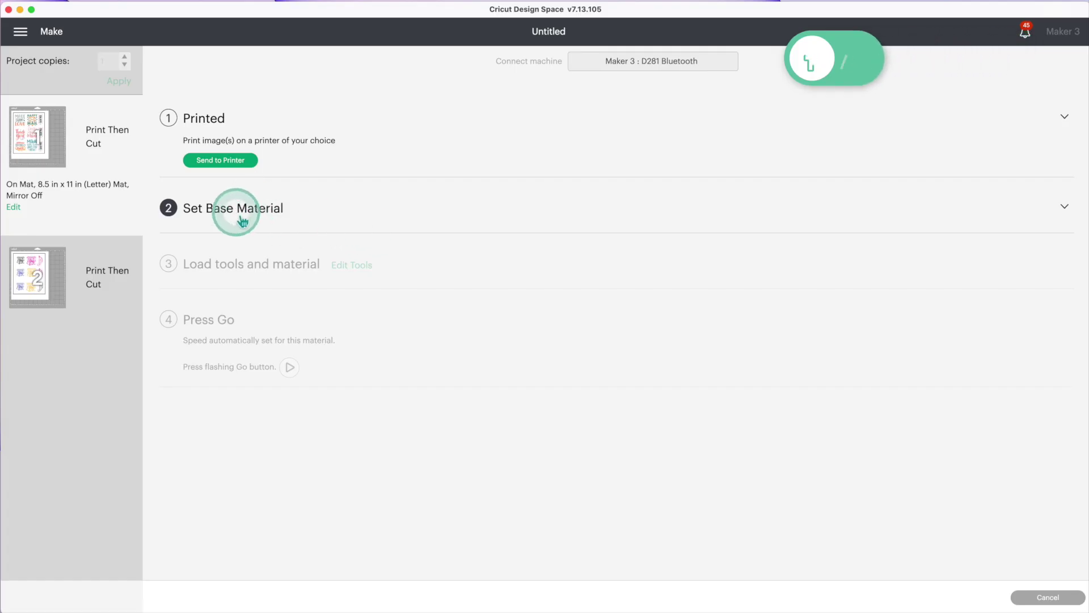
Search the materials for AM and set the first mat to AM Koala - Glossy Die Cut
left_click(243, 220)
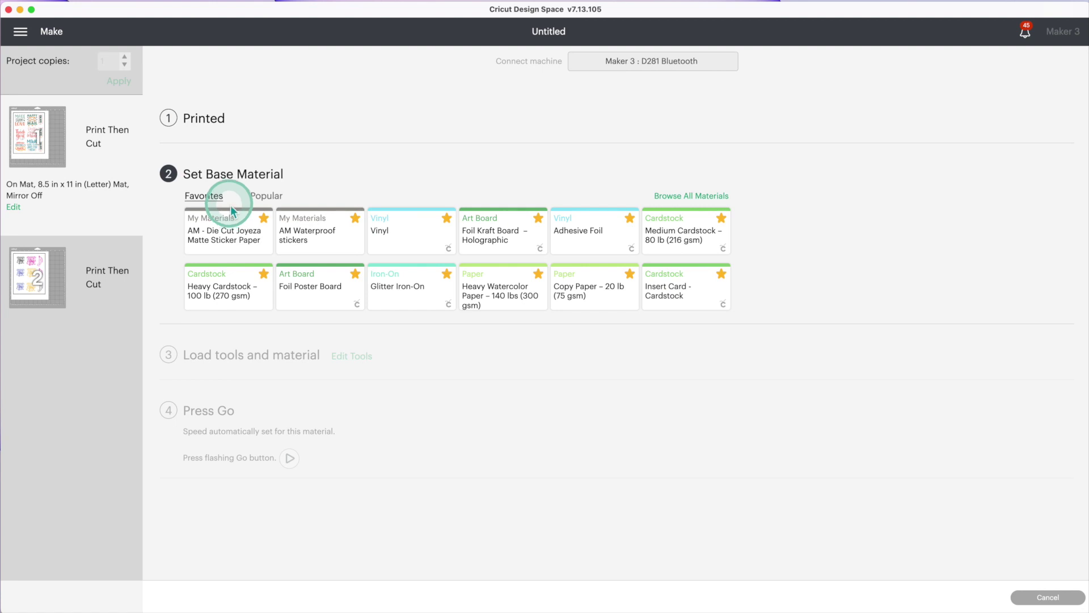
left_click(704, 199)
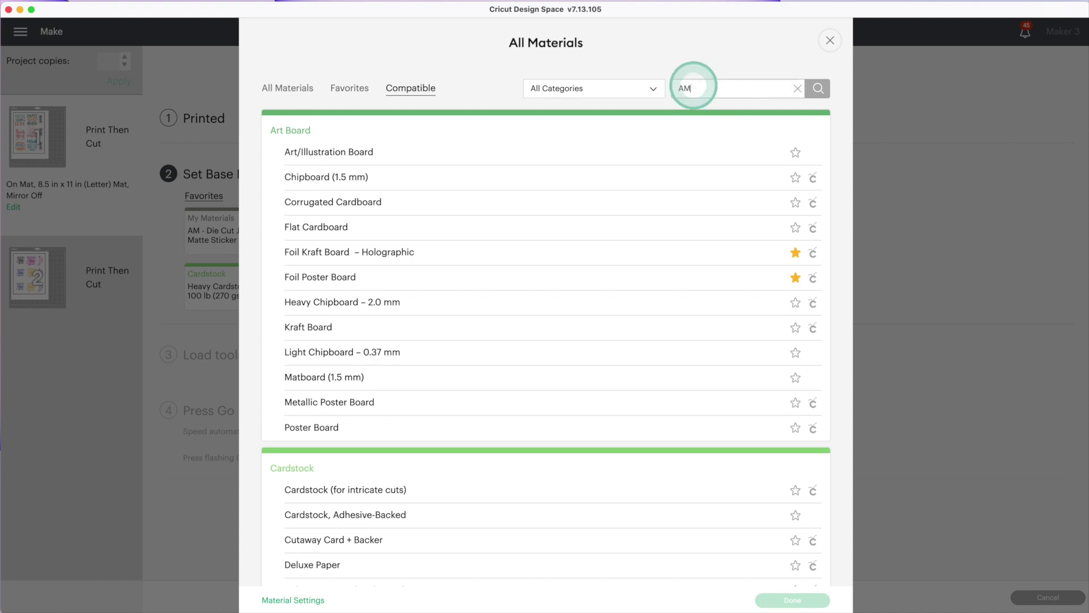
key("Return")
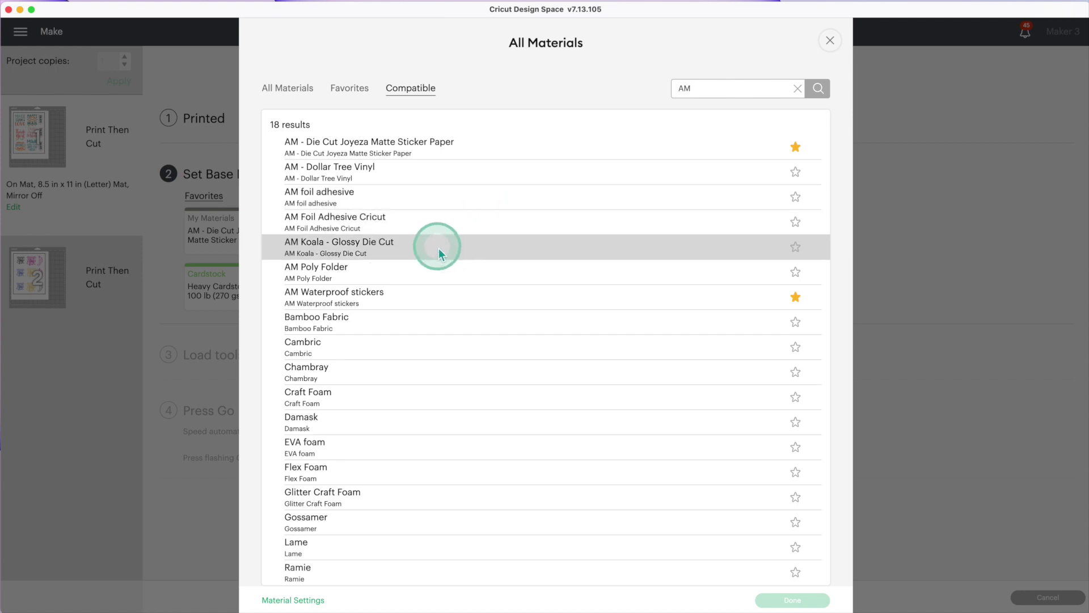
left_click(389, 251)
left_click(792, 599)
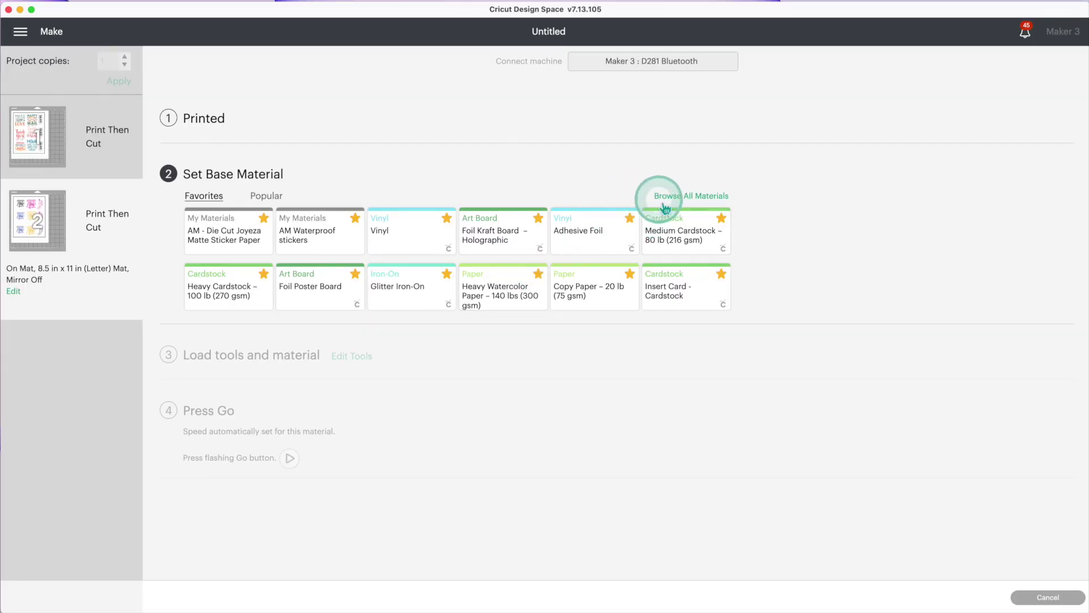
Search all materials for 'AM' and choose AM - Die Cut Joyeza Matte Sticker Paper for the second mat
left_click(683, 203)
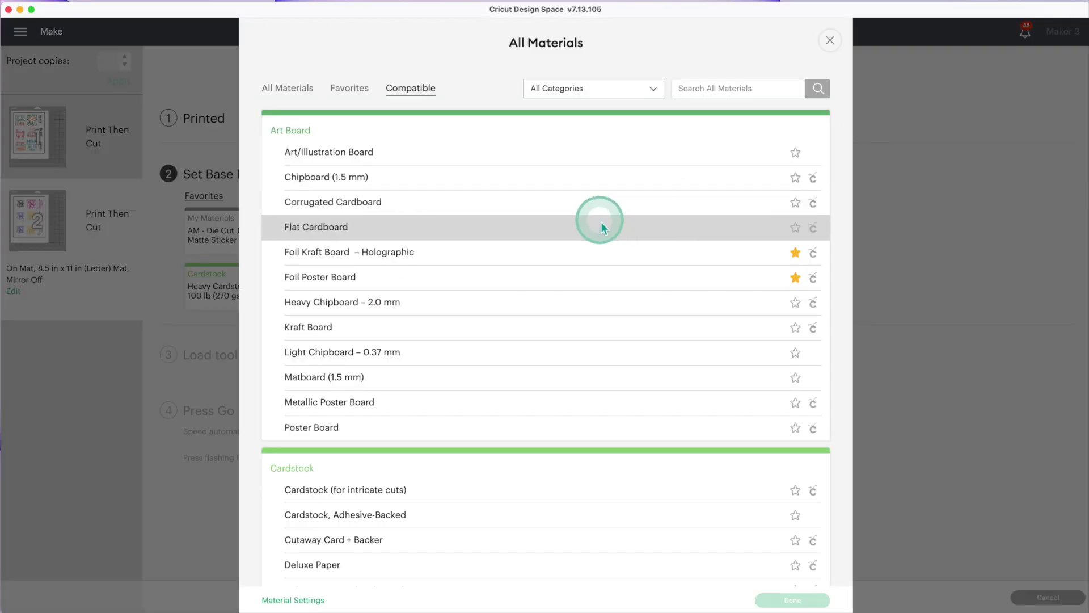
left_click(728, 92)
type("A")
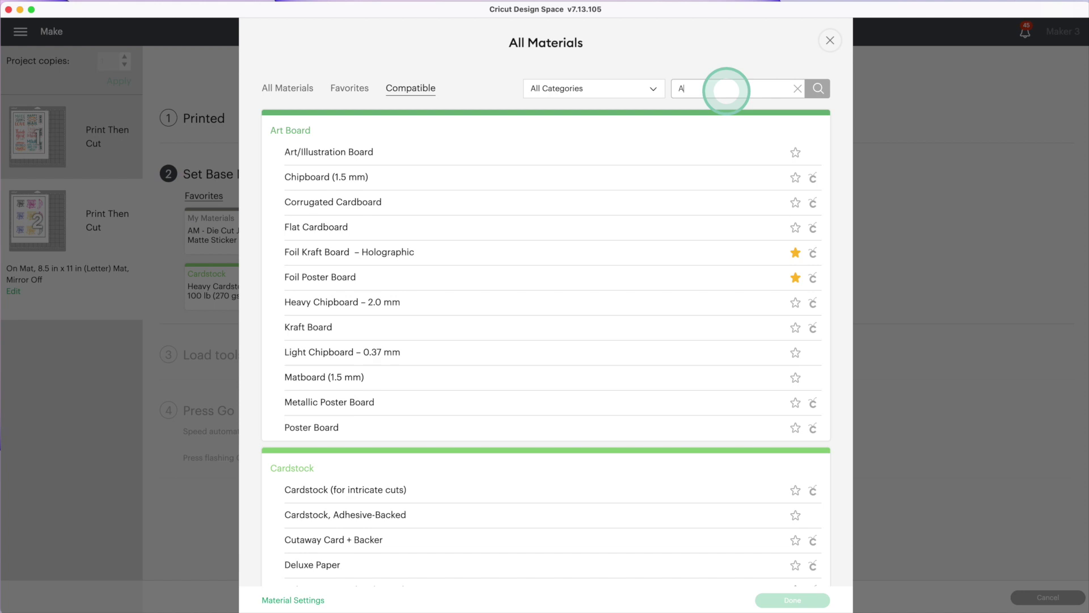
type("M")
left_click(331, 150)
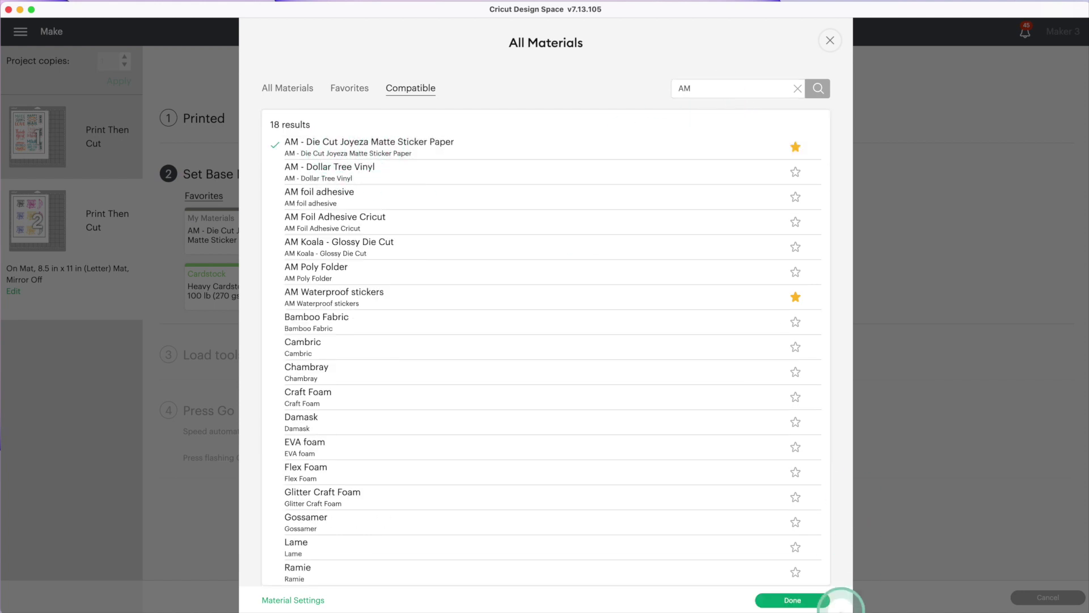
left_click(814, 603)
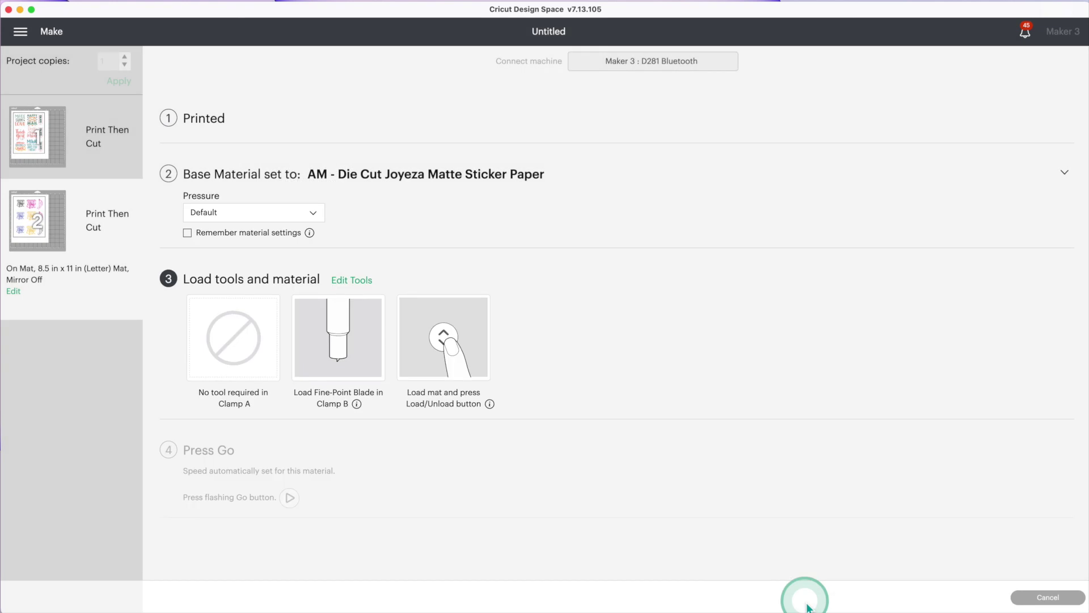